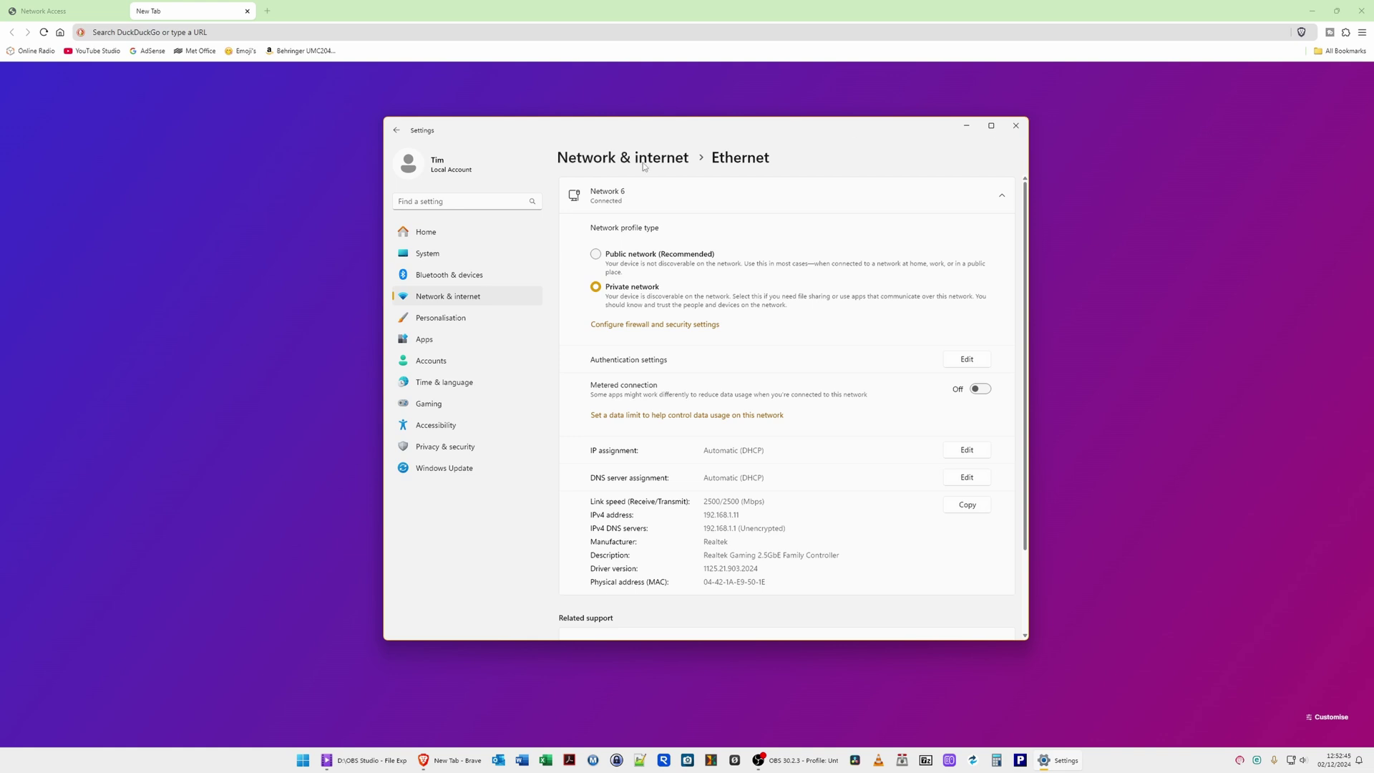
# - Close the Ethernet settings window and open the Alta Labs controller's setup page at 192.168.1.12 in the browser
pyautogui.click(1015, 125)
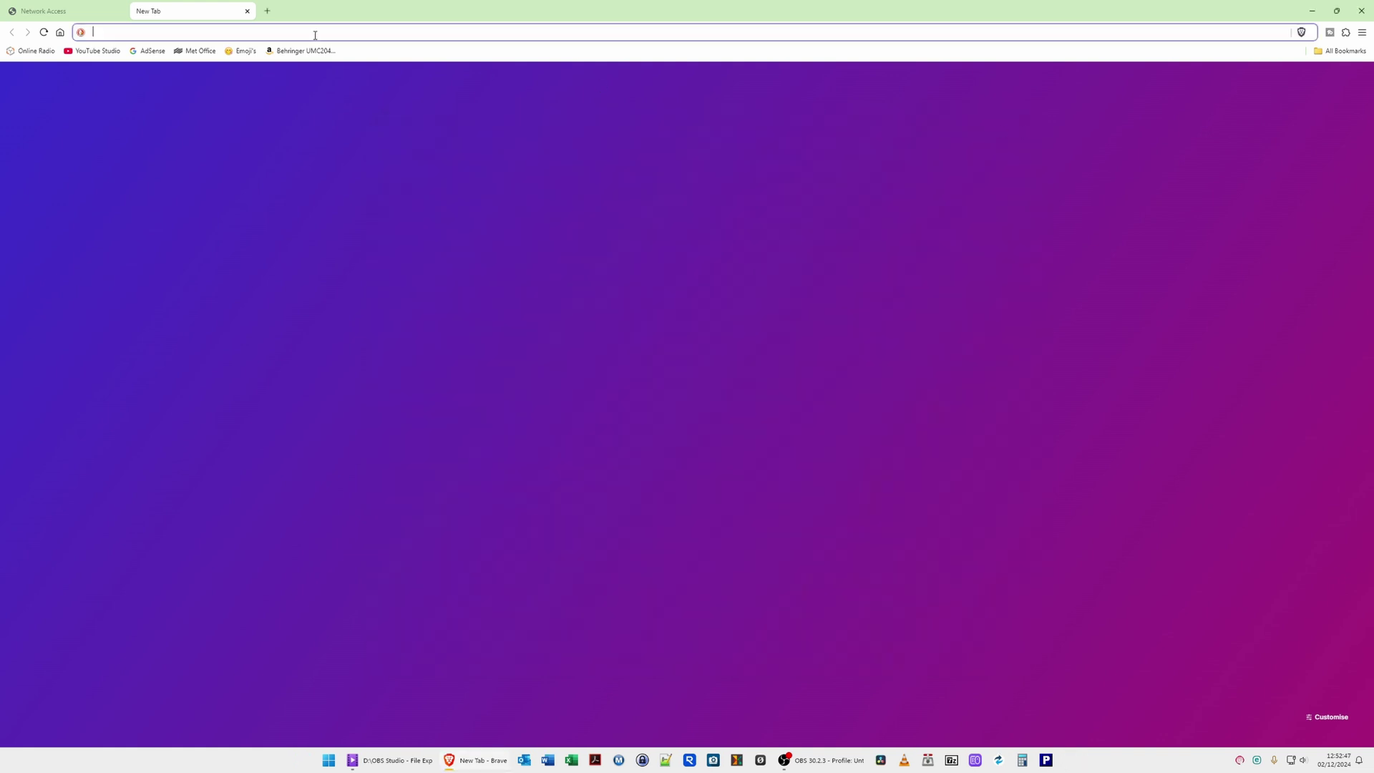
pyautogui.write('1')
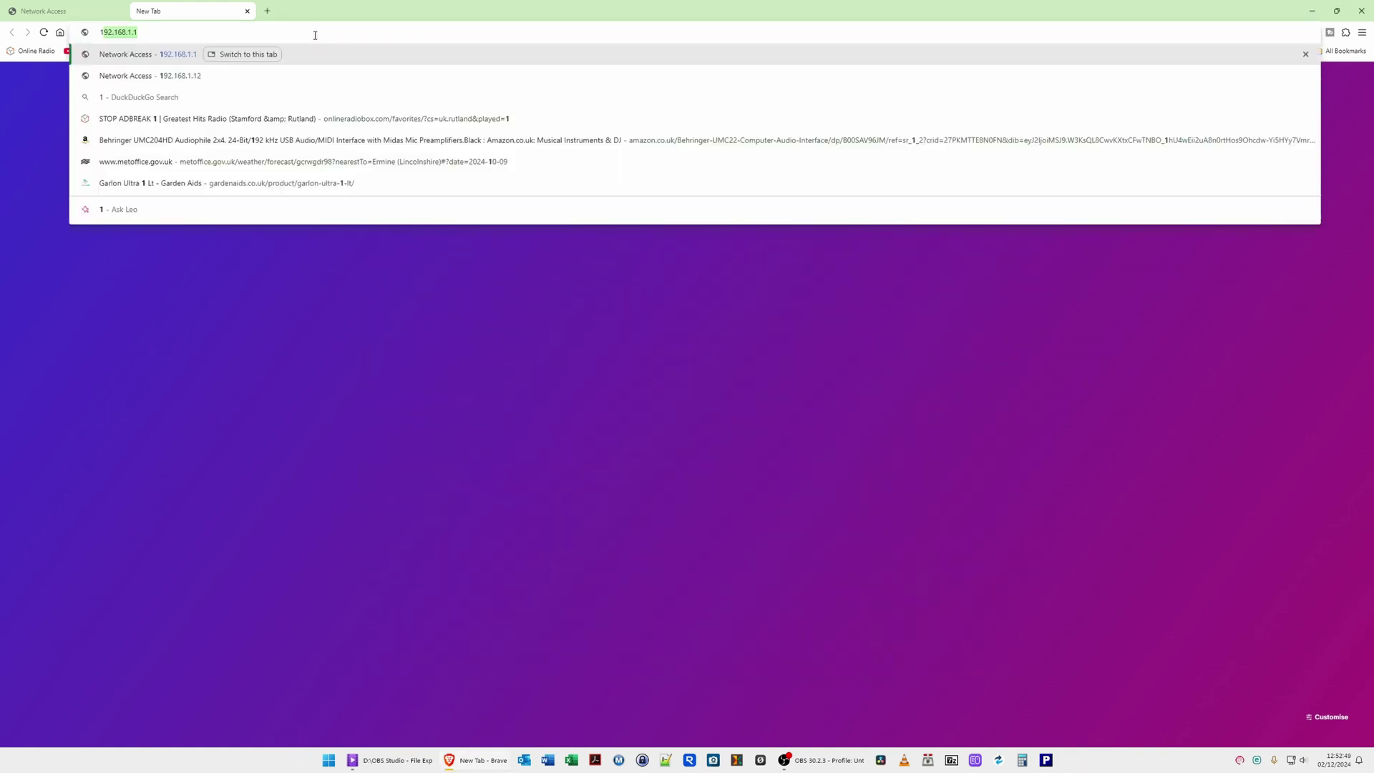
pyautogui.write('92.168.1.12')
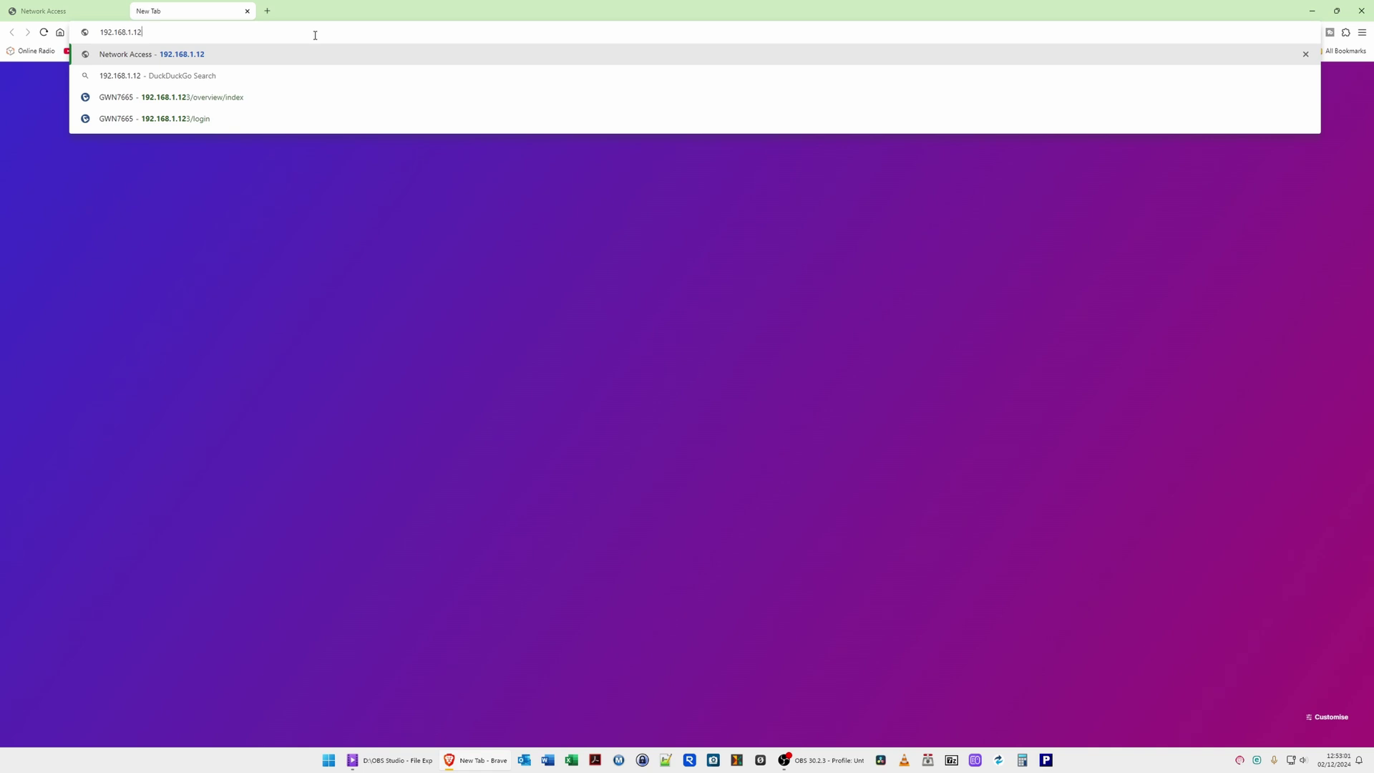
pyautogui.press('Return')
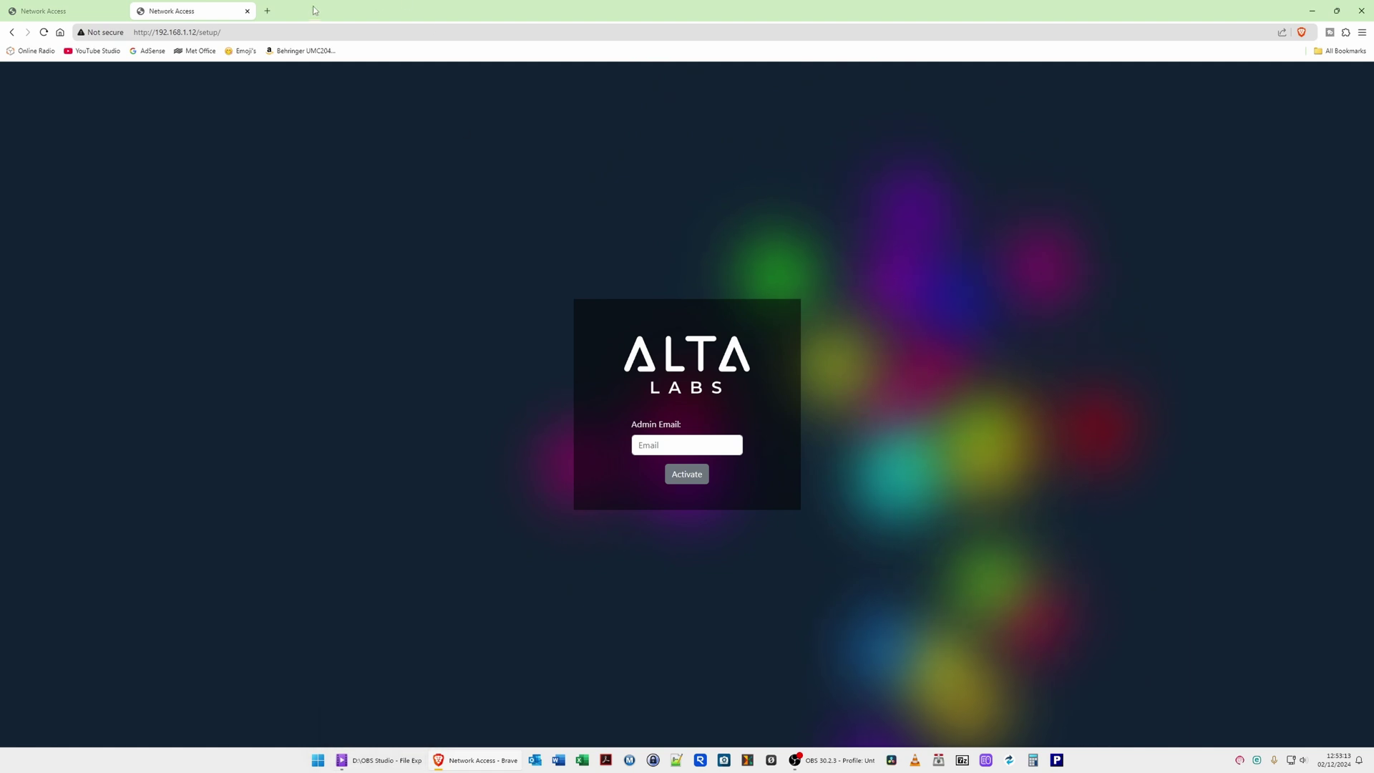
# - Search the web for advanced network scanner, view the Advanced IP Scanner website, and close its page
pyautogui.click(267, 11)
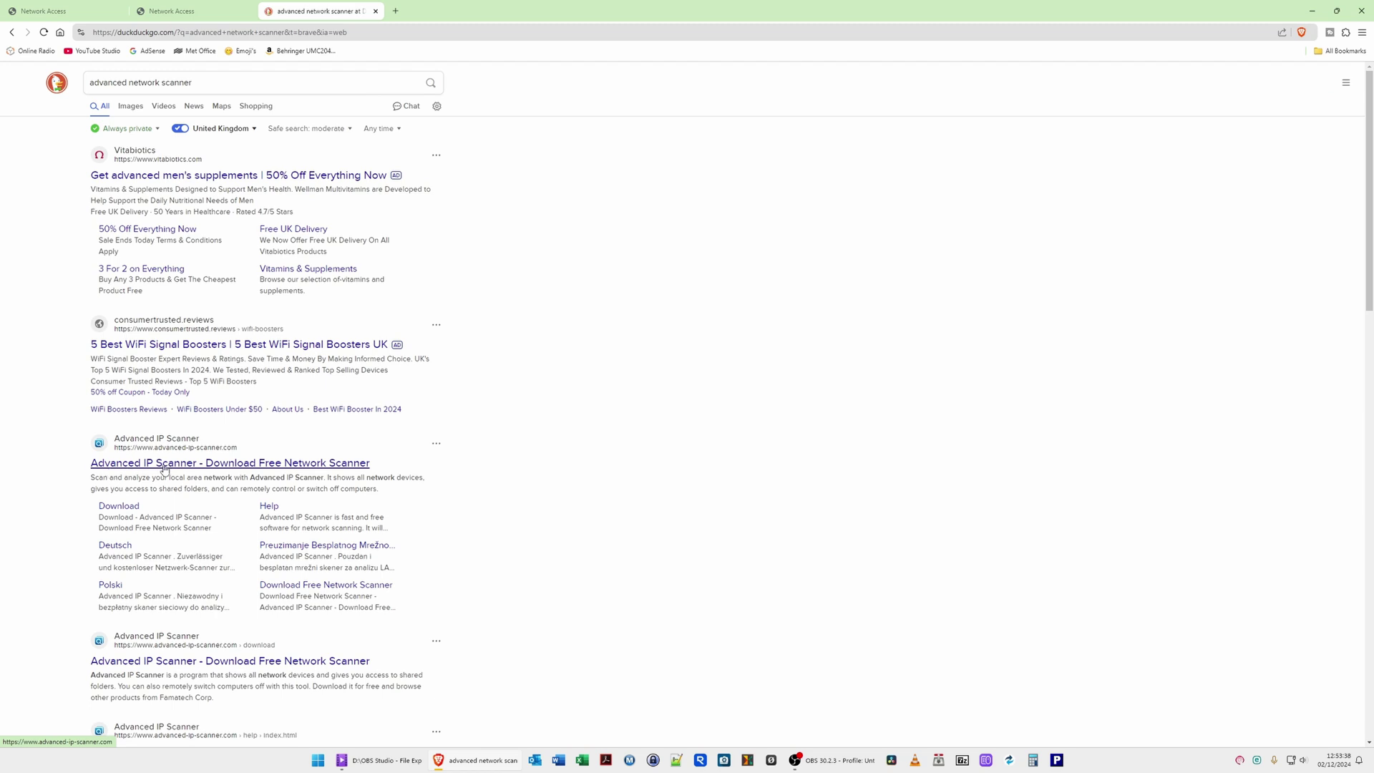
pyautogui.click(236, 465)
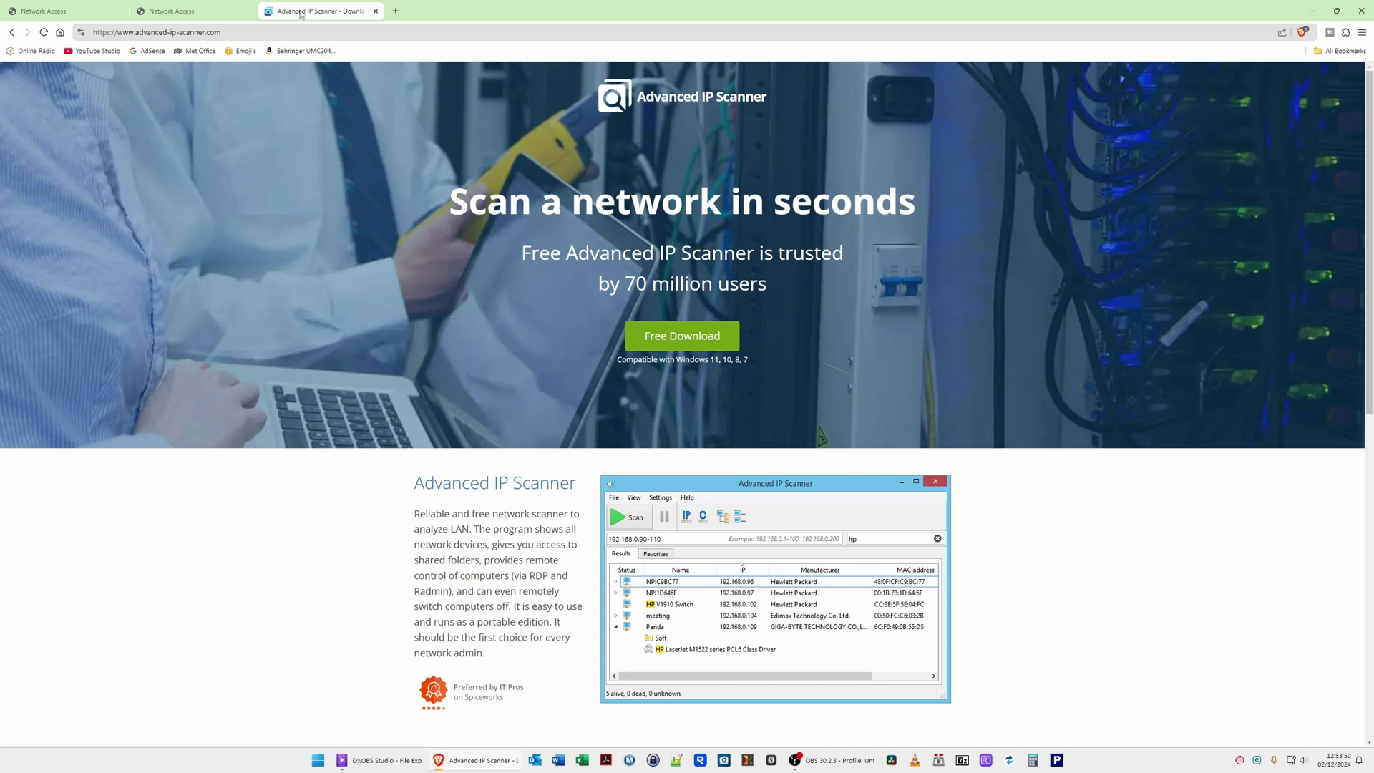
pyautogui.click(375, 11)
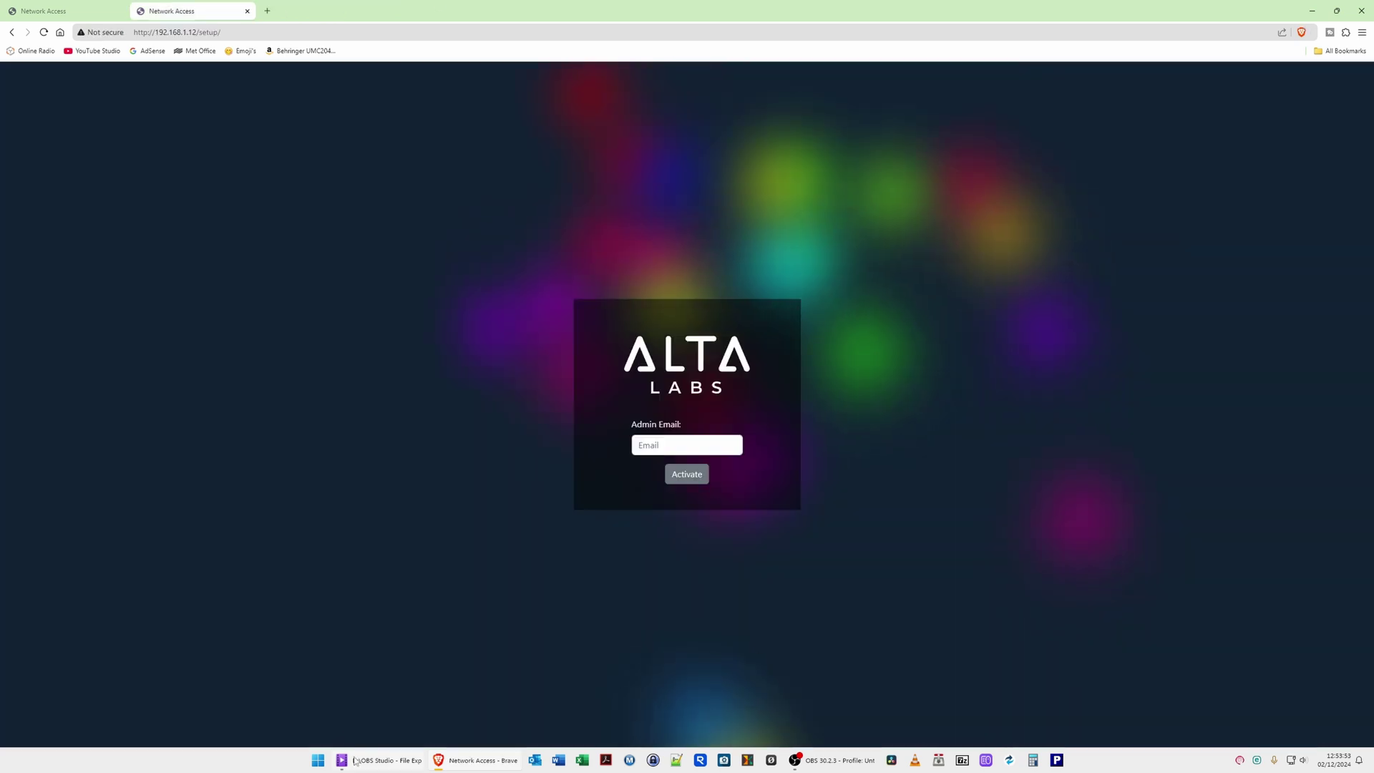
# - Launch Advanced_Port_Scanner_2.5.3869 from the OBS Studio folder in File Explorer as the portable version, with English as the setup language
pyautogui.click(379, 759)
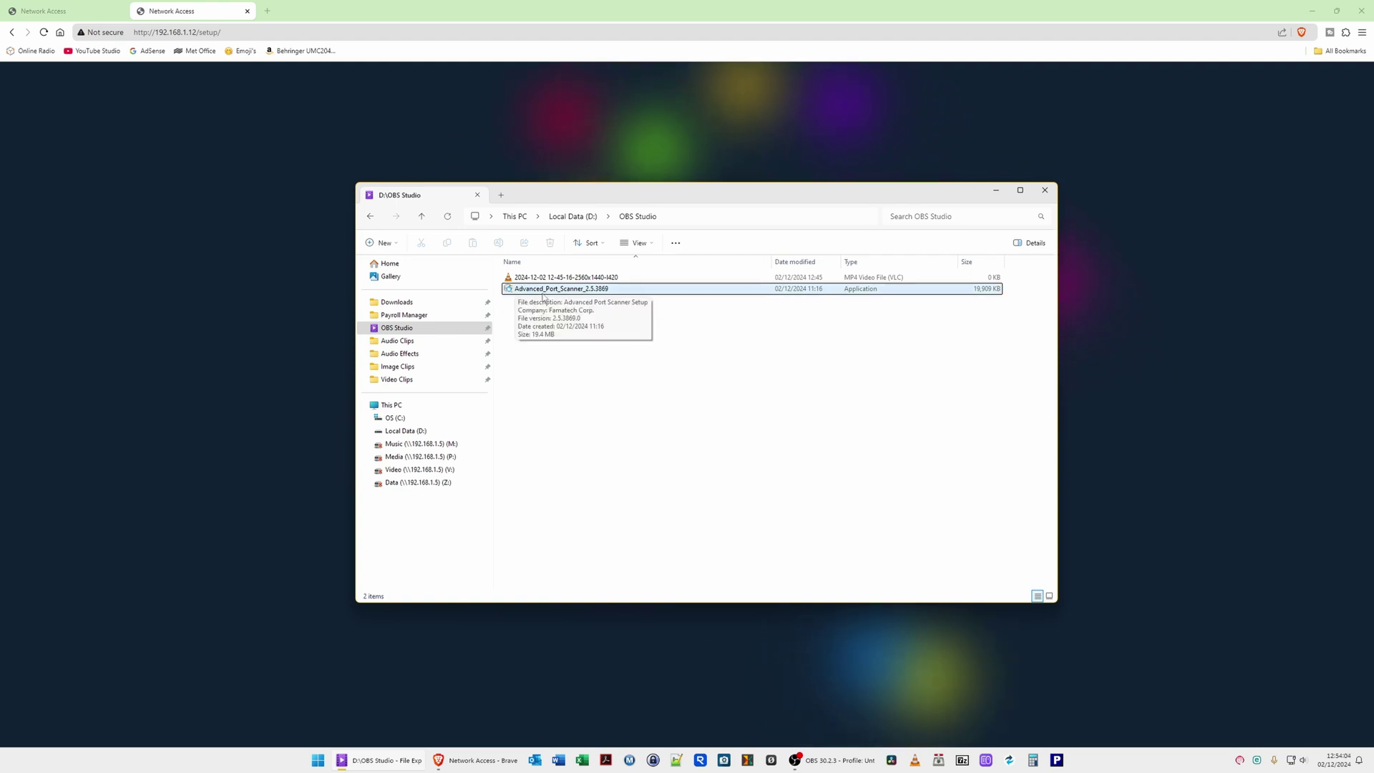
pyautogui.doubleClick(582, 289)
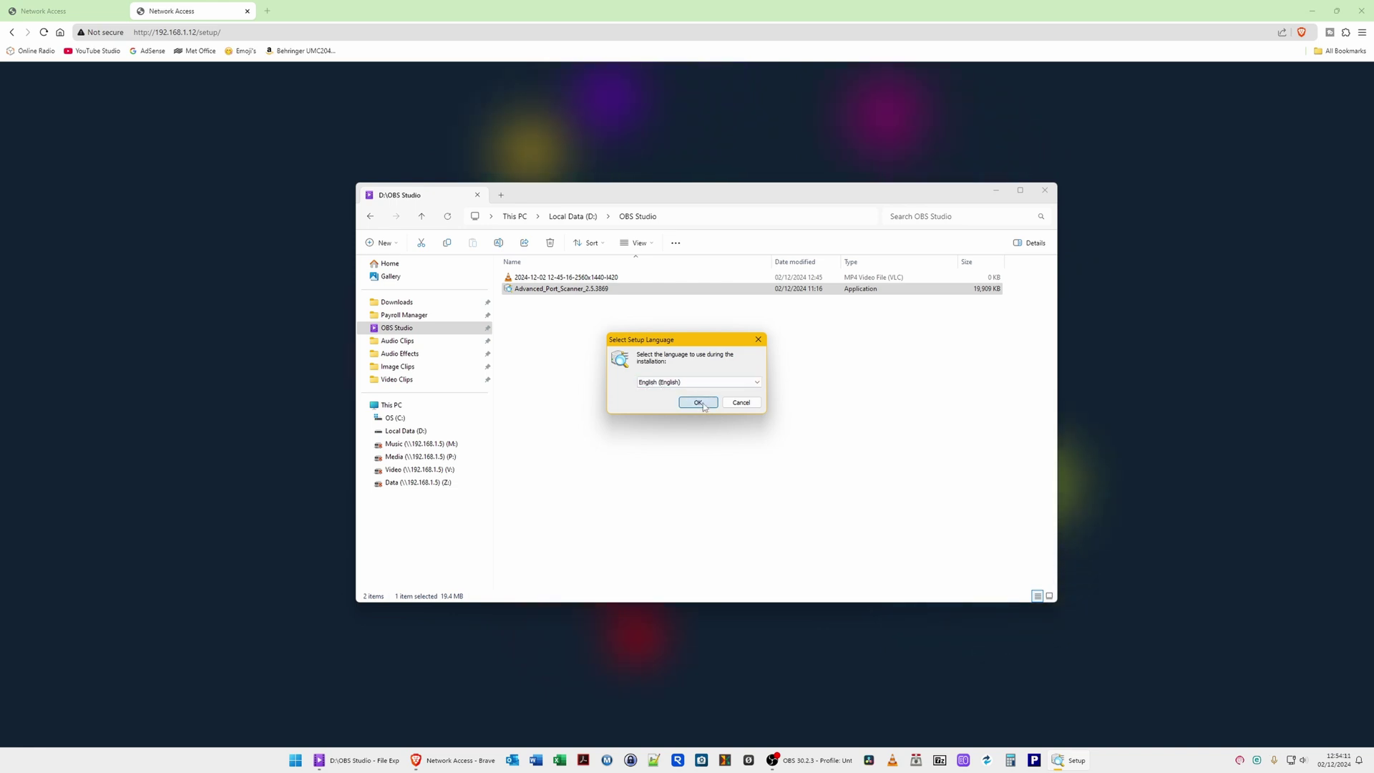
pyautogui.click(699, 403)
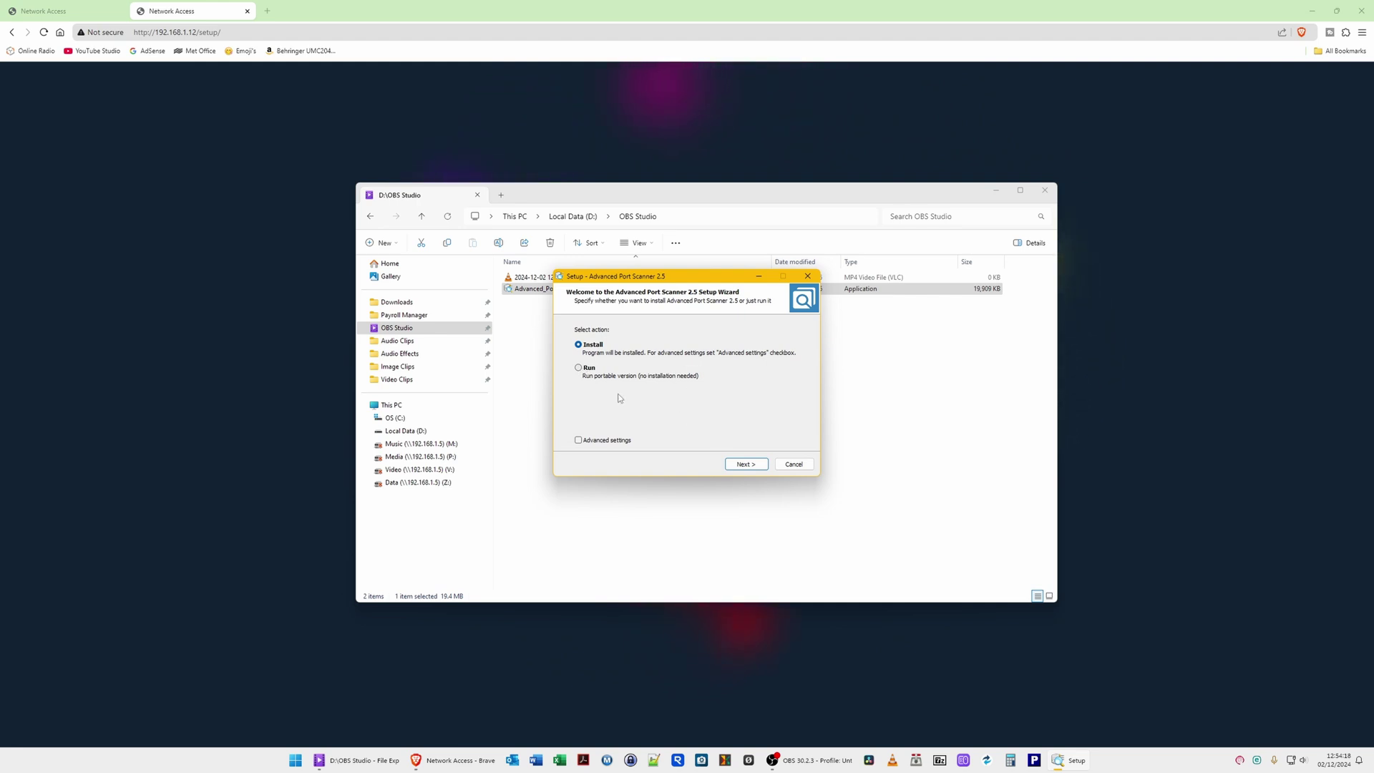
pyautogui.click(579, 368)
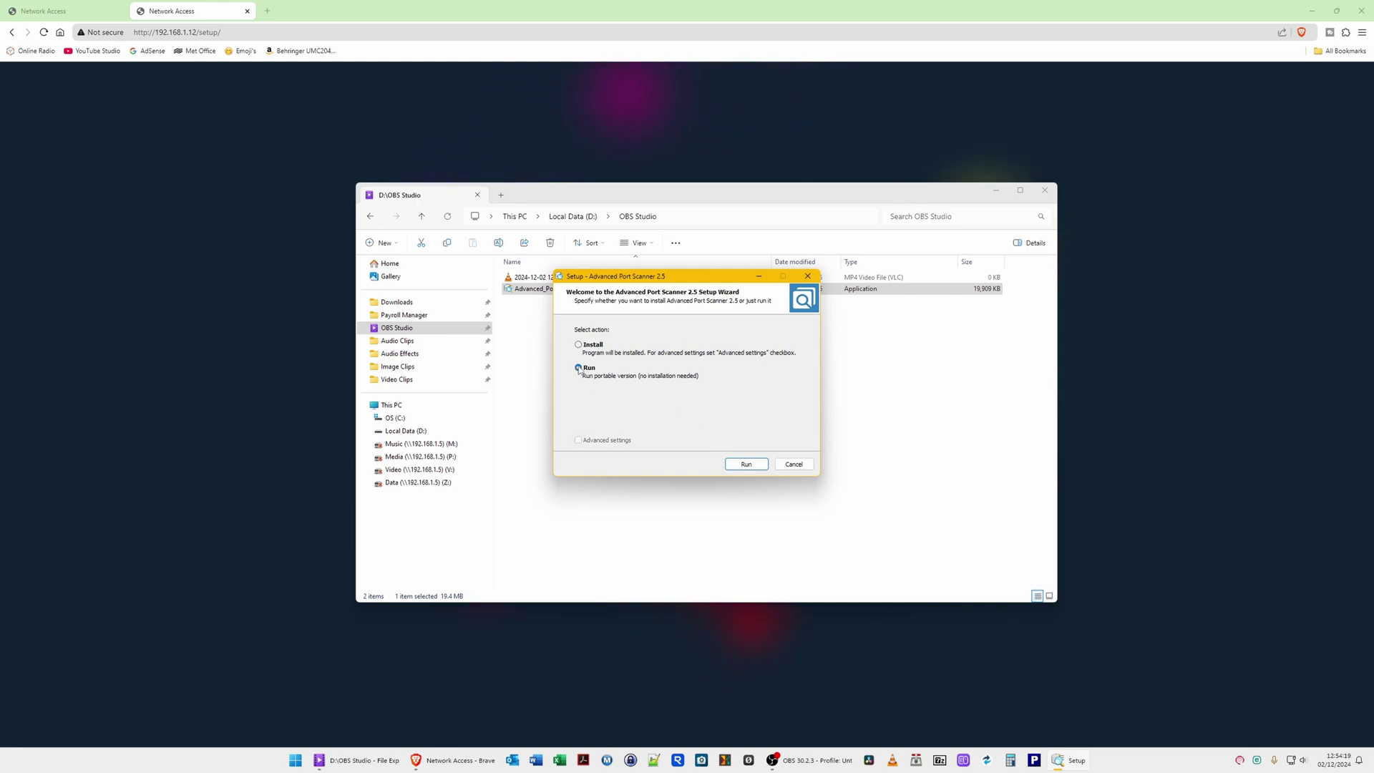
pyautogui.click(753, 468)
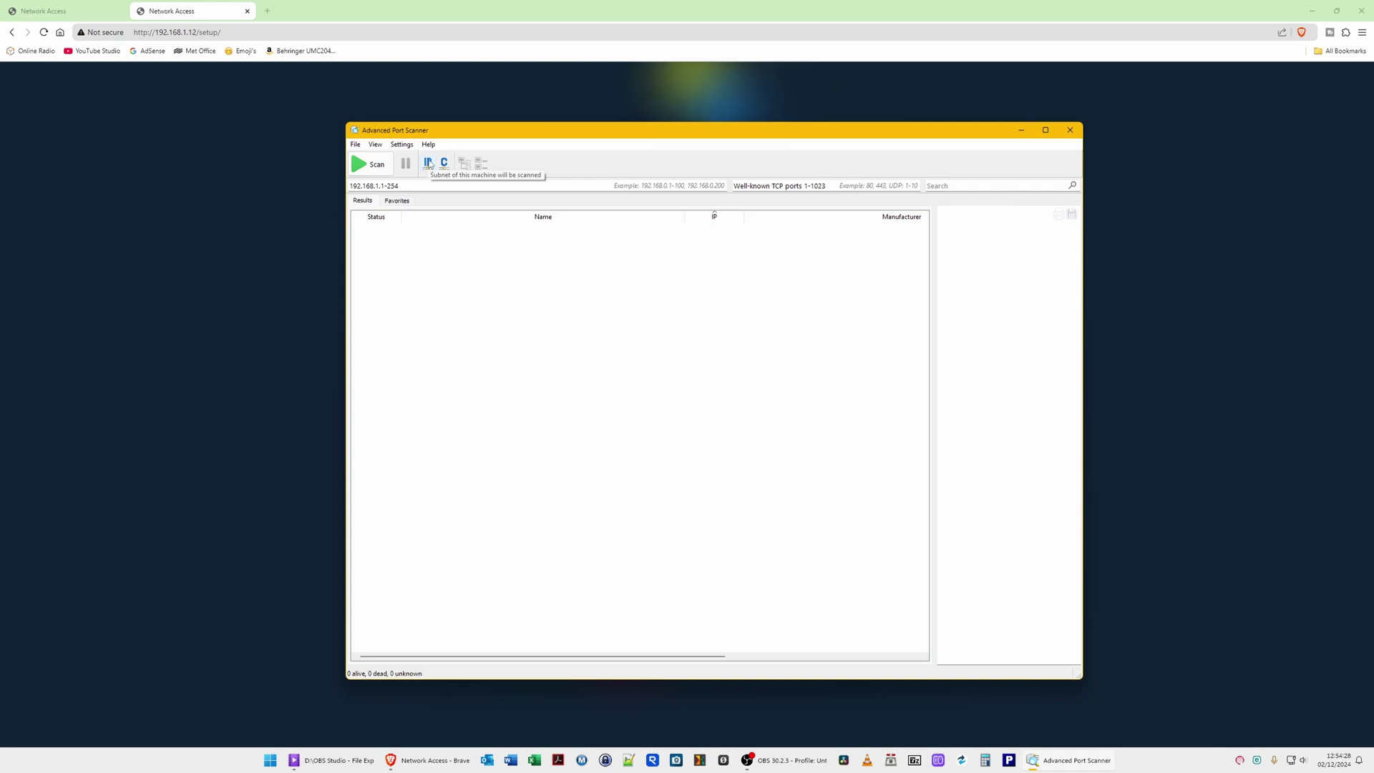
# - Scan this machine's subnet 192.168.1.1-254 for devices, stop the scan partway, and close the scanner and the file window
pyautogui.click(429, 164)
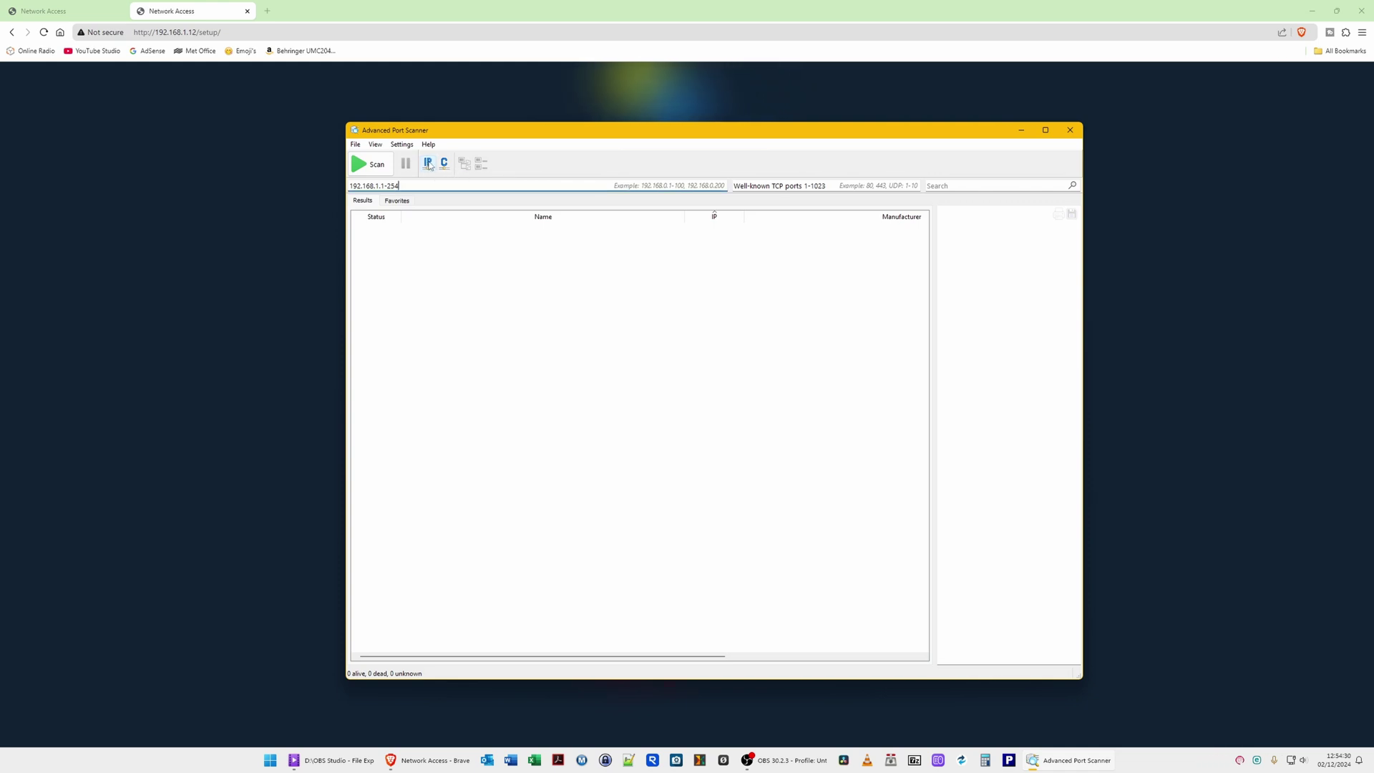
pyautogui.click(369, 166)
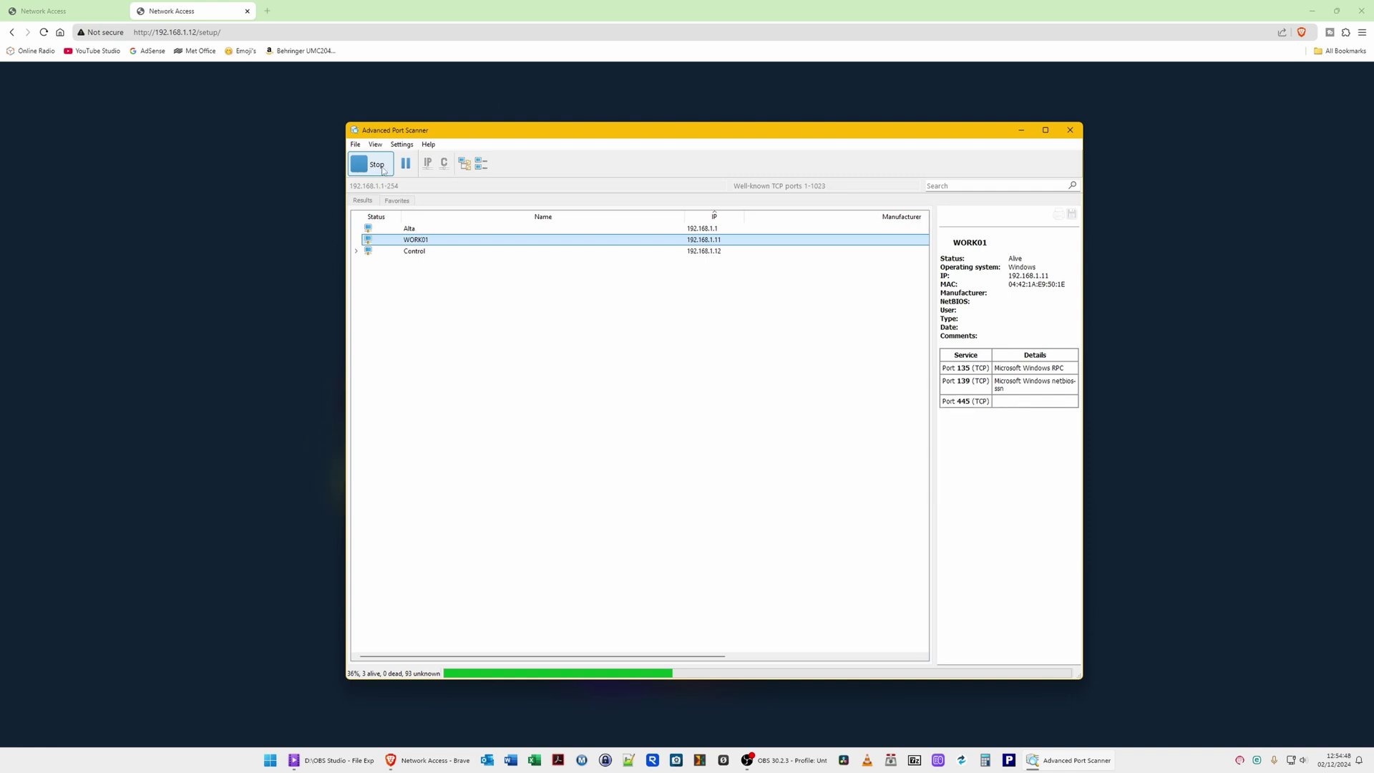
pyautogui.click(378, 167)
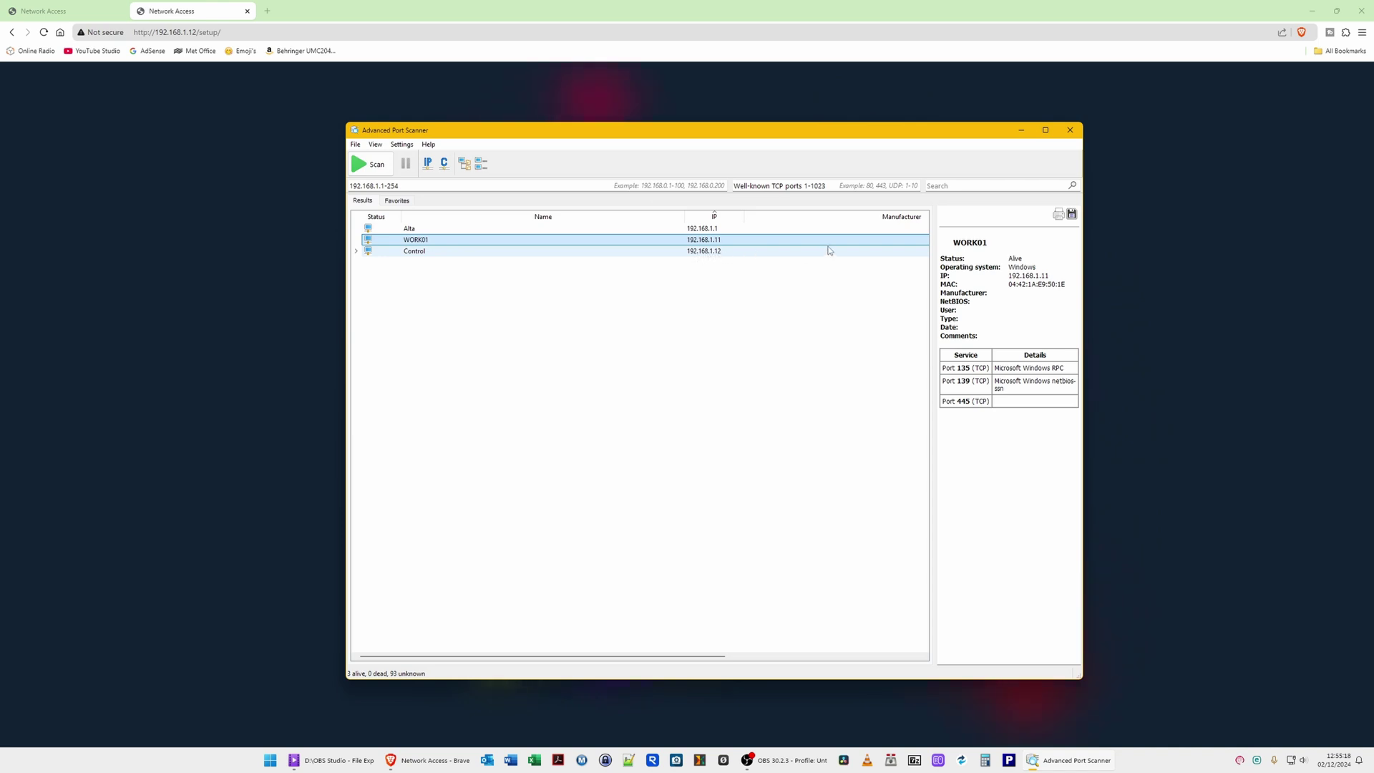
pyautogui.click(1070, 130)
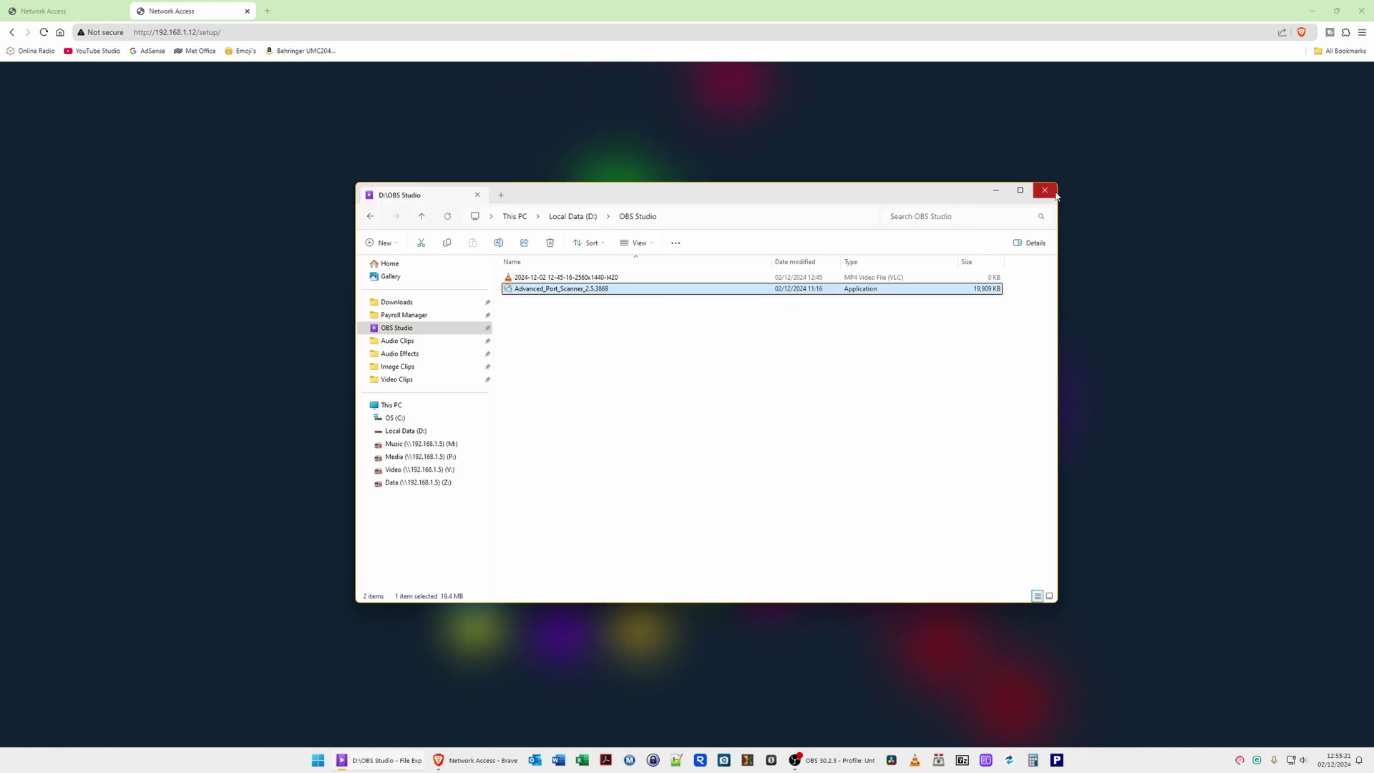
pyautogui.click(1046, 191)
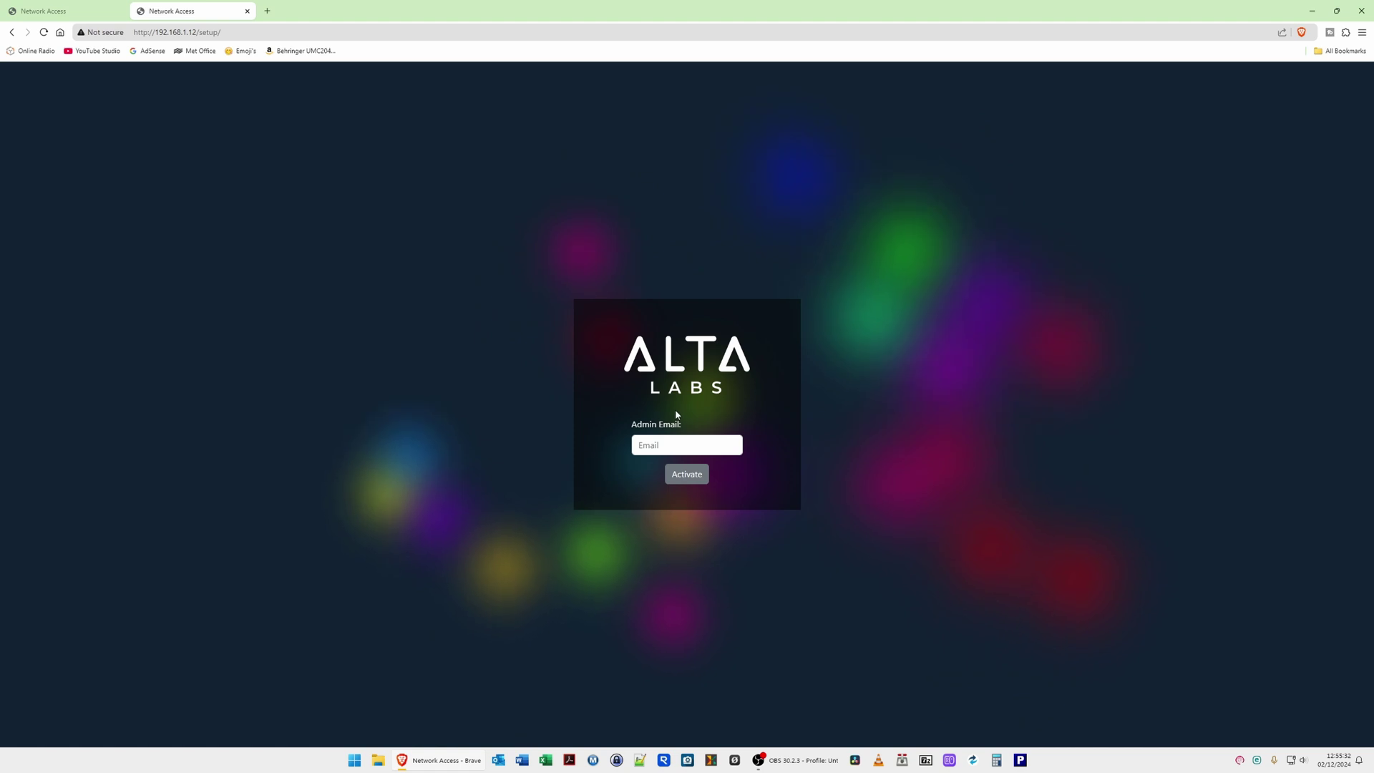
# - Activate the controller with the admin's email address and bookmark its Alta Labs login page
pyautogui.click(694, 443)
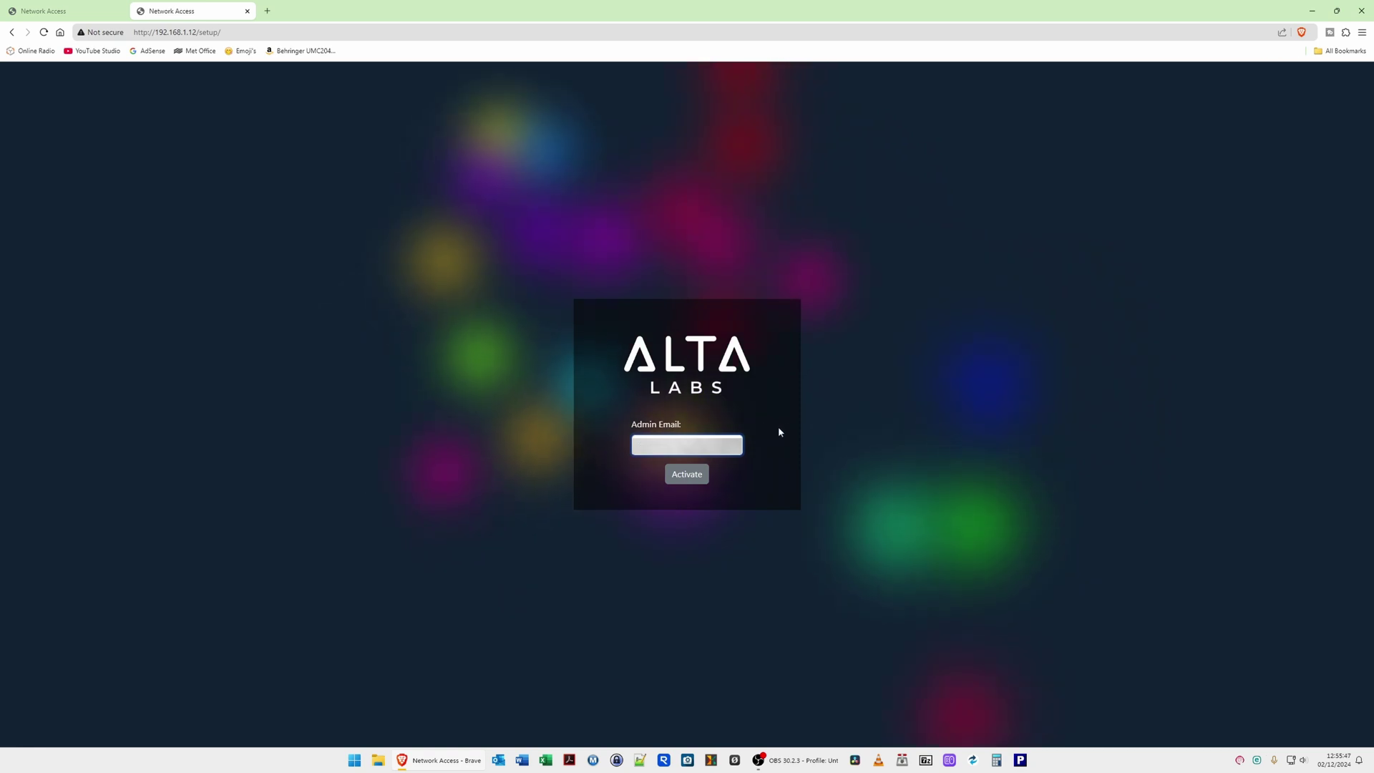
pyautogui.click(686, 474)
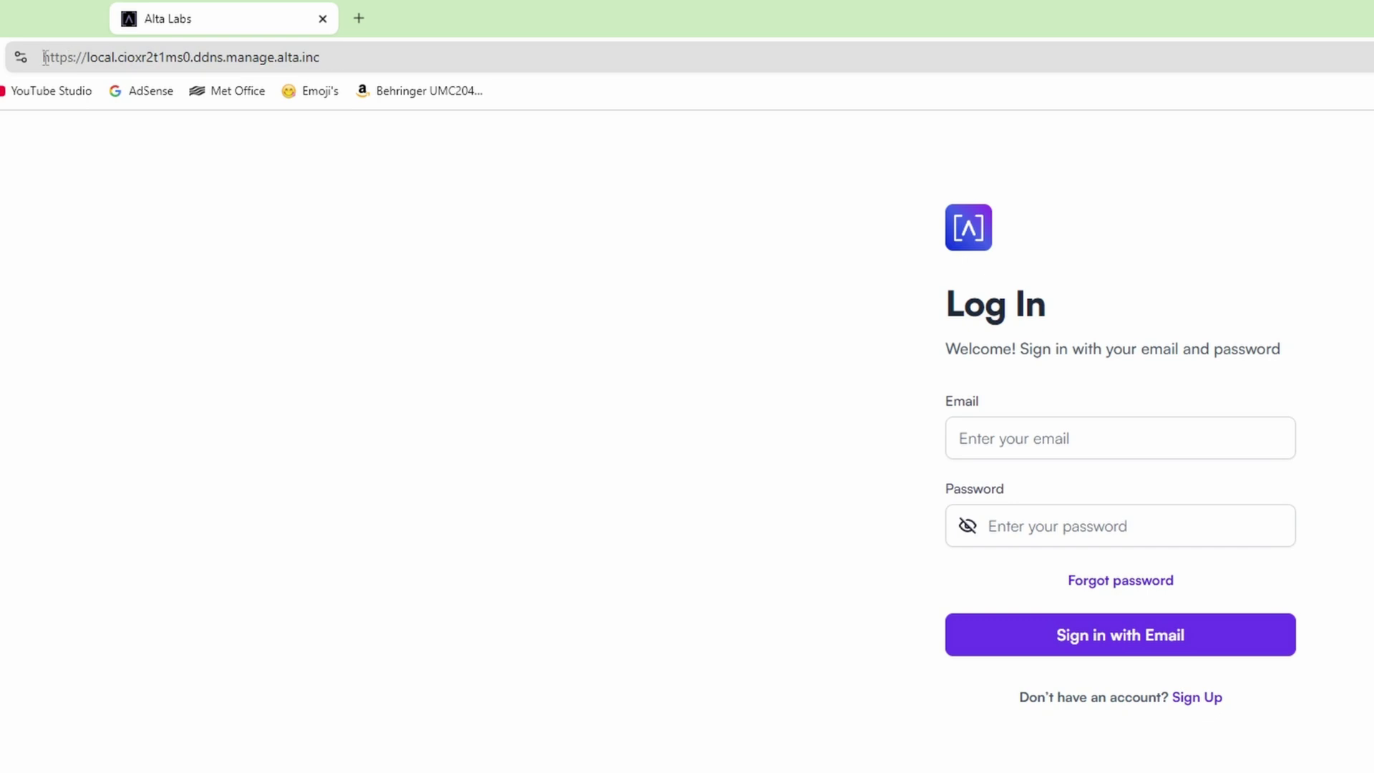
pyautogui.moveTo(347, 55); pyautogui.dragTo(30, 51)
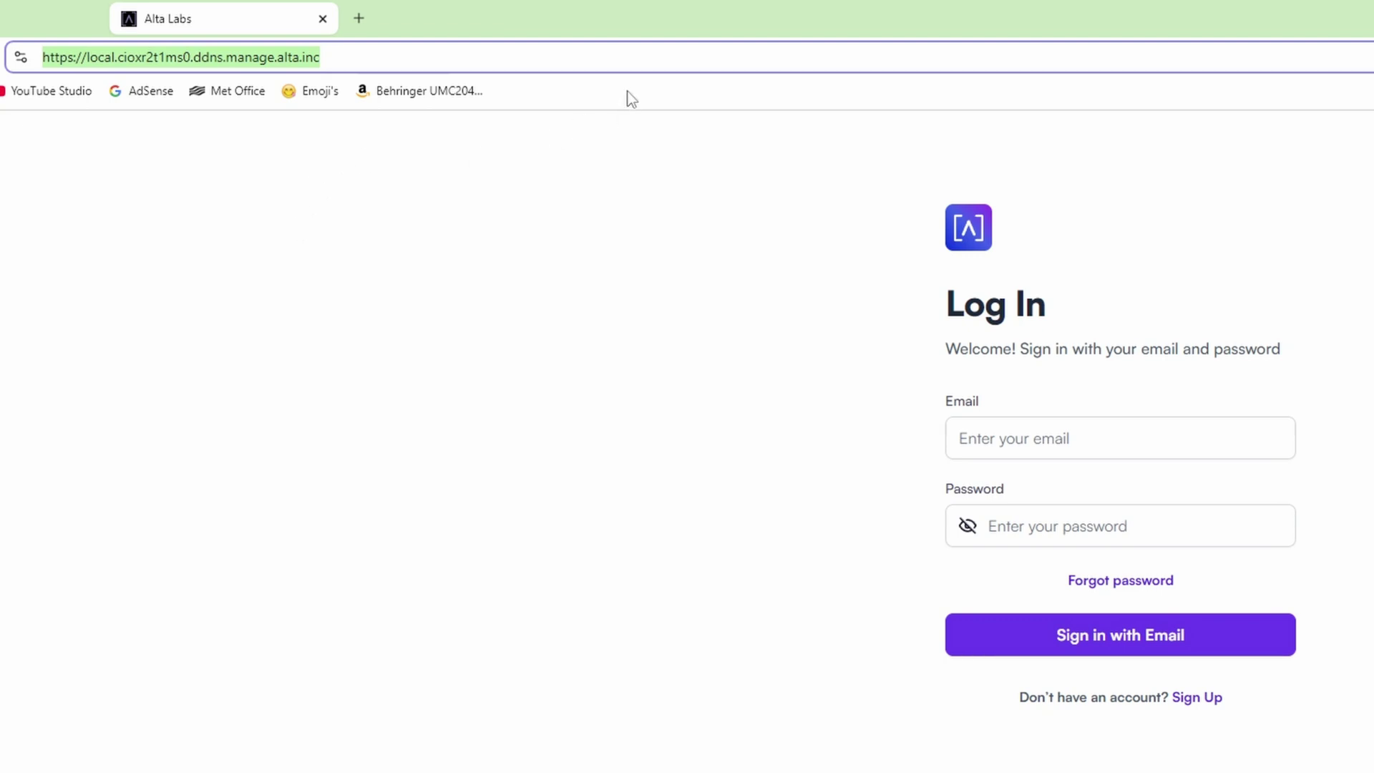
pyautogui.moveTo(21, 57)
pyautogui.mouseDown()
pyautogui.moveTo(629, 100)
pyautogui.moveTo(538, 113)
pyautogui.mouseUp()
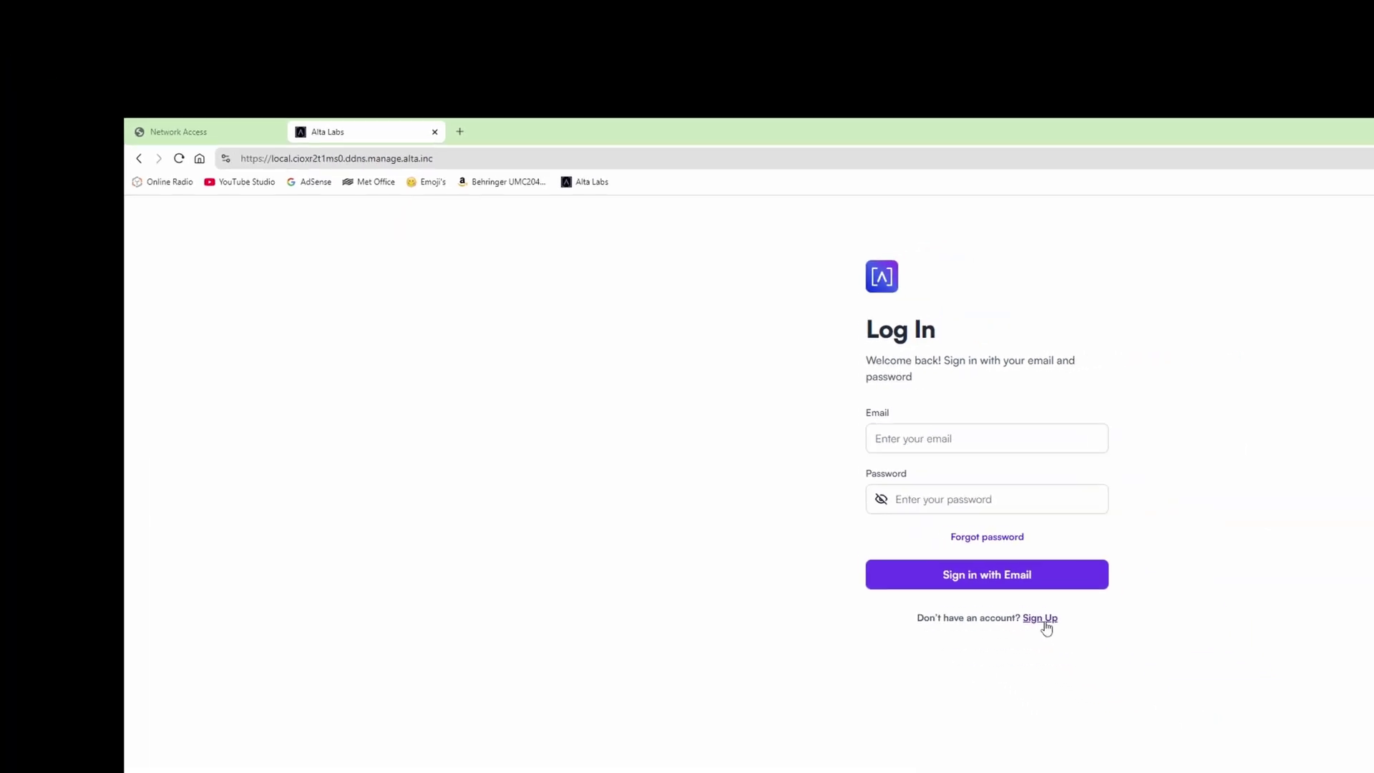
# - Sign up for a new controller account with the admin's name, email address and a password
pyautogui.click(1041, 620)
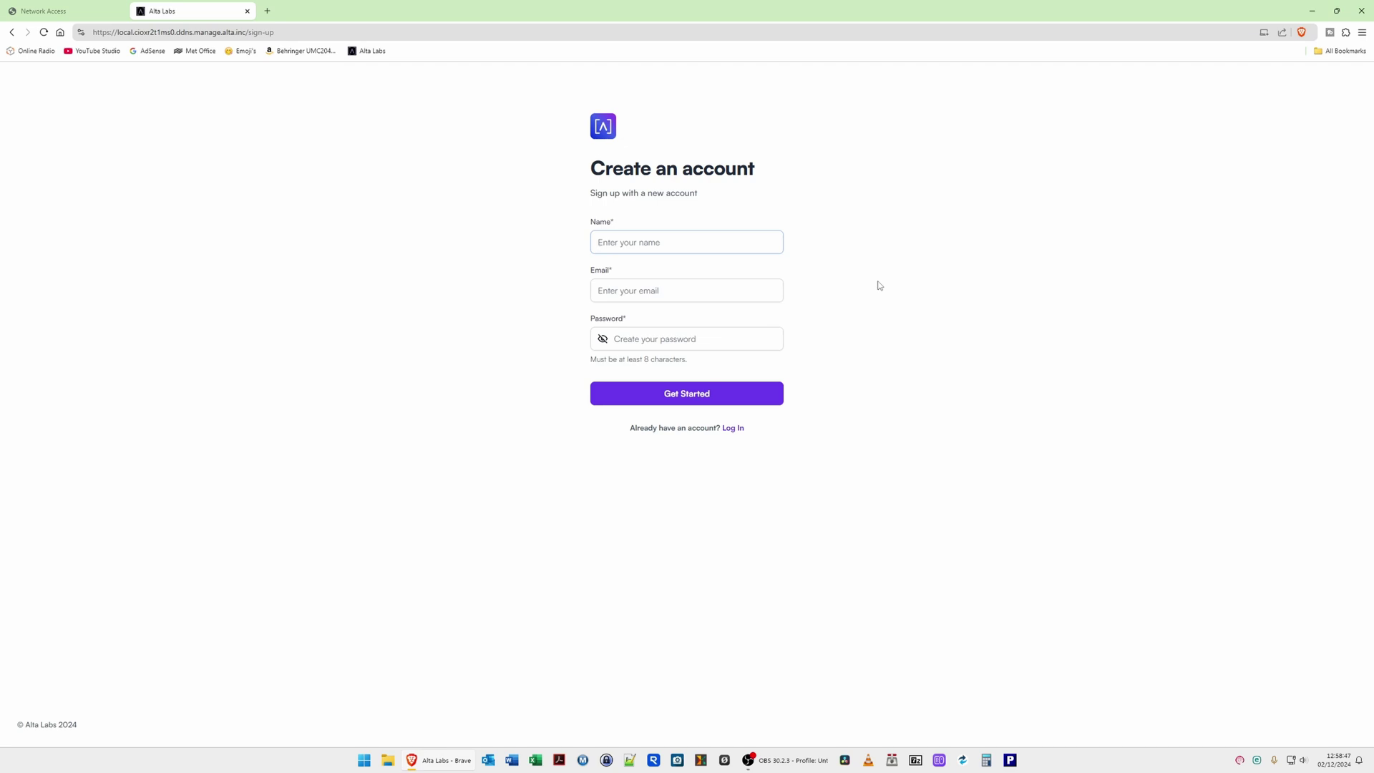
pyautogui.click(702, 292)
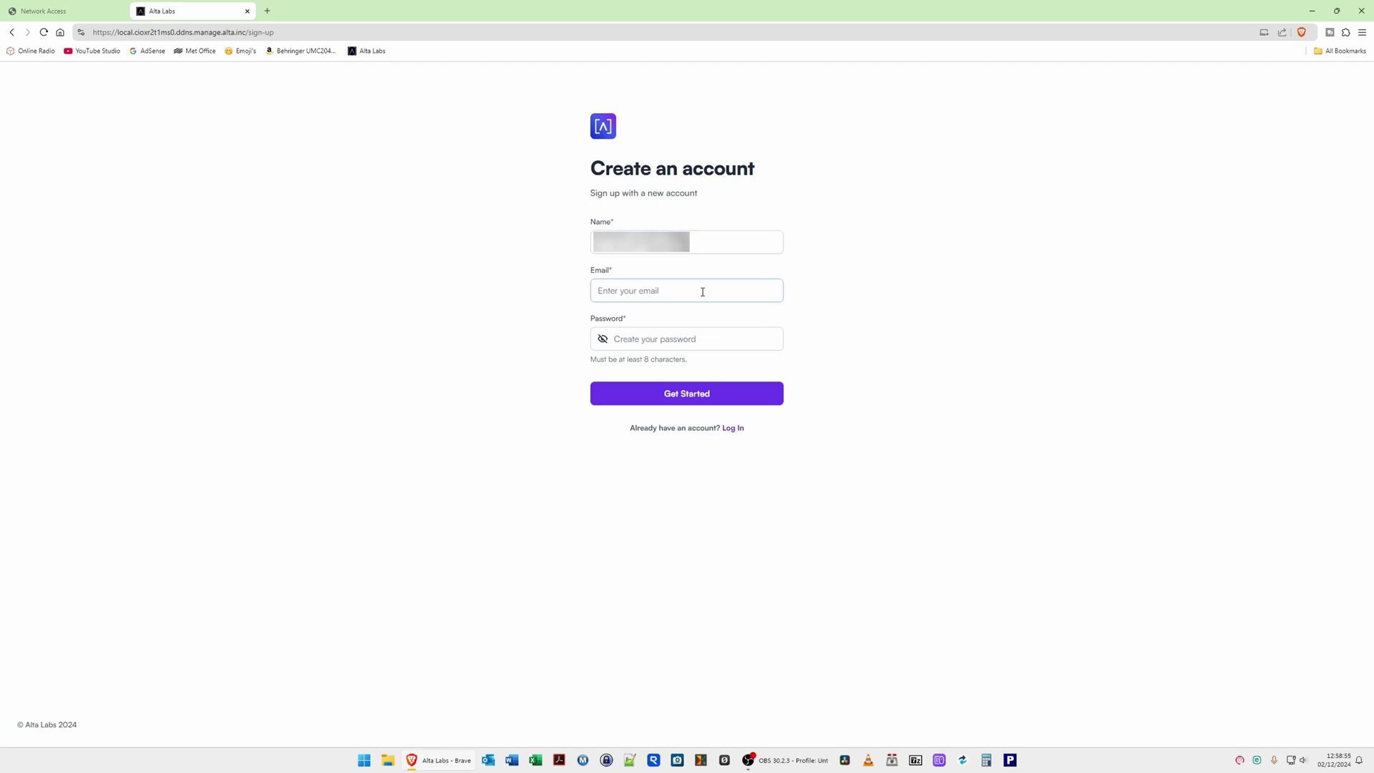
pyautogui.hotkey('ctrl', 'v')
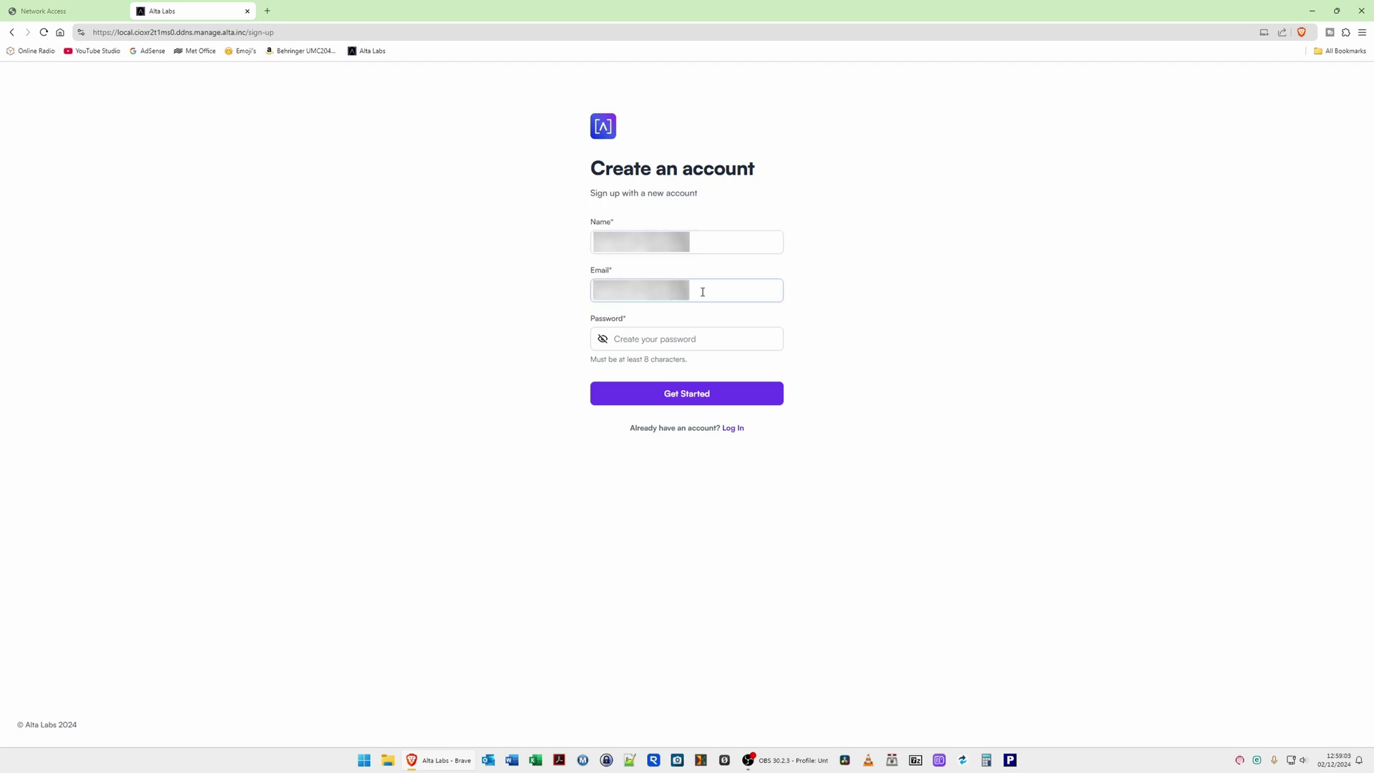
pyautogui.click(722, 343)
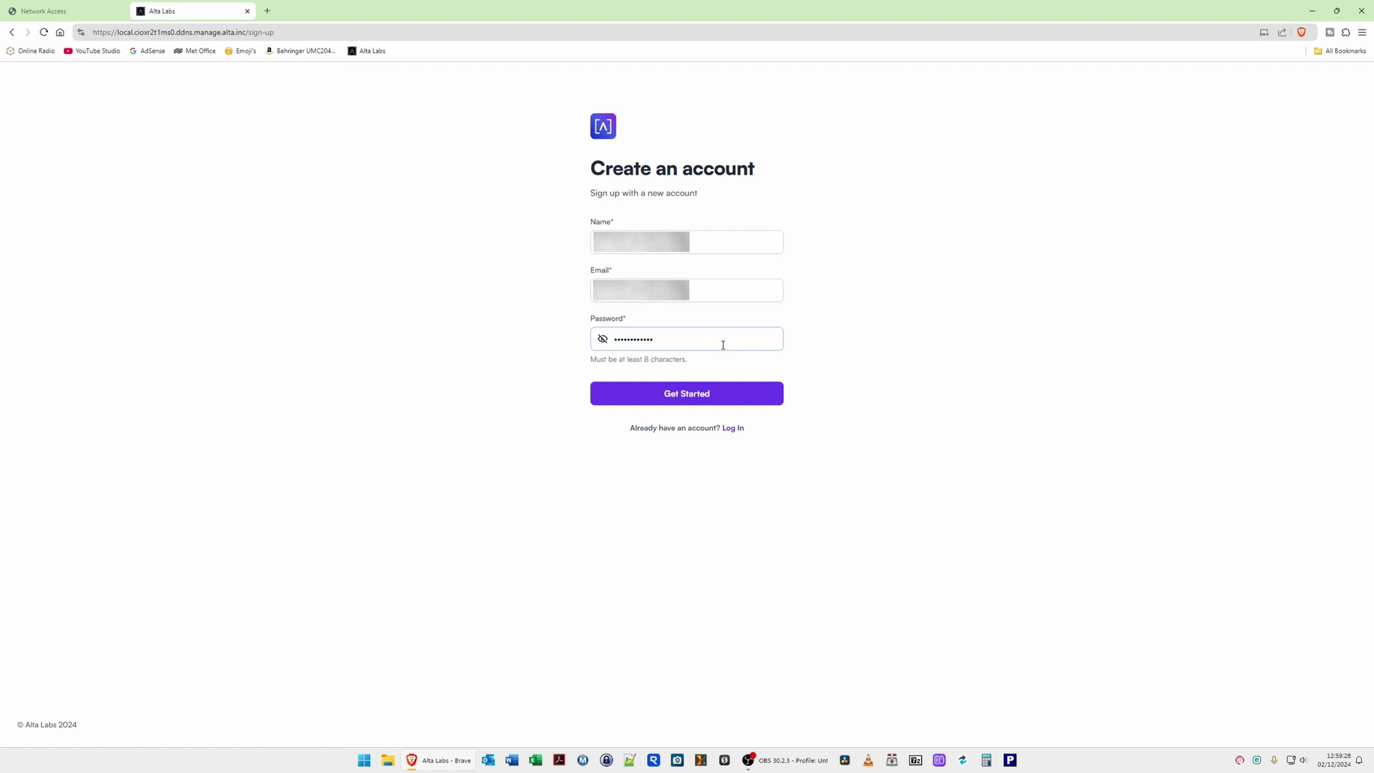
pyautogui.click(684, 398)
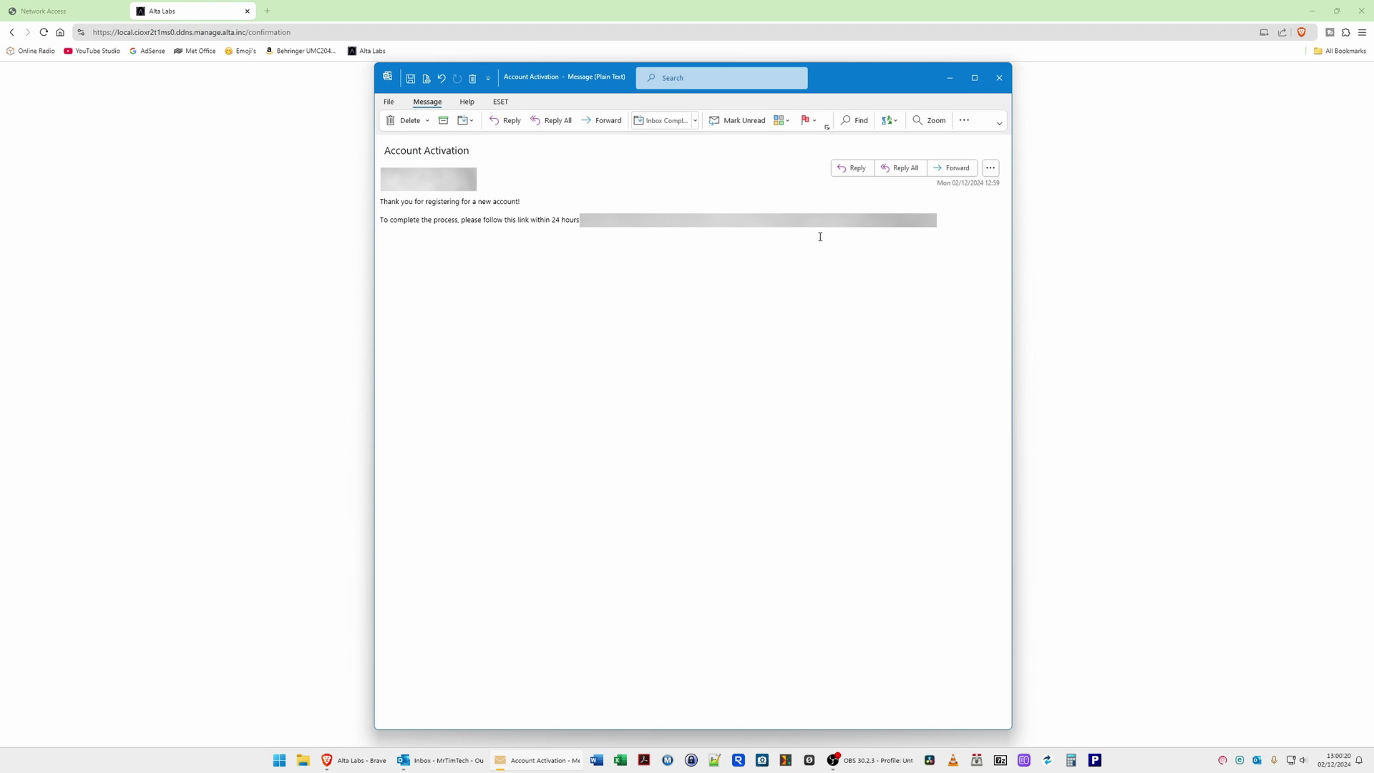
# - Activate the account through the link in the Account Activation email in Outlook, and log in to the controller with its email and password
pyautogui.click(723, 222)
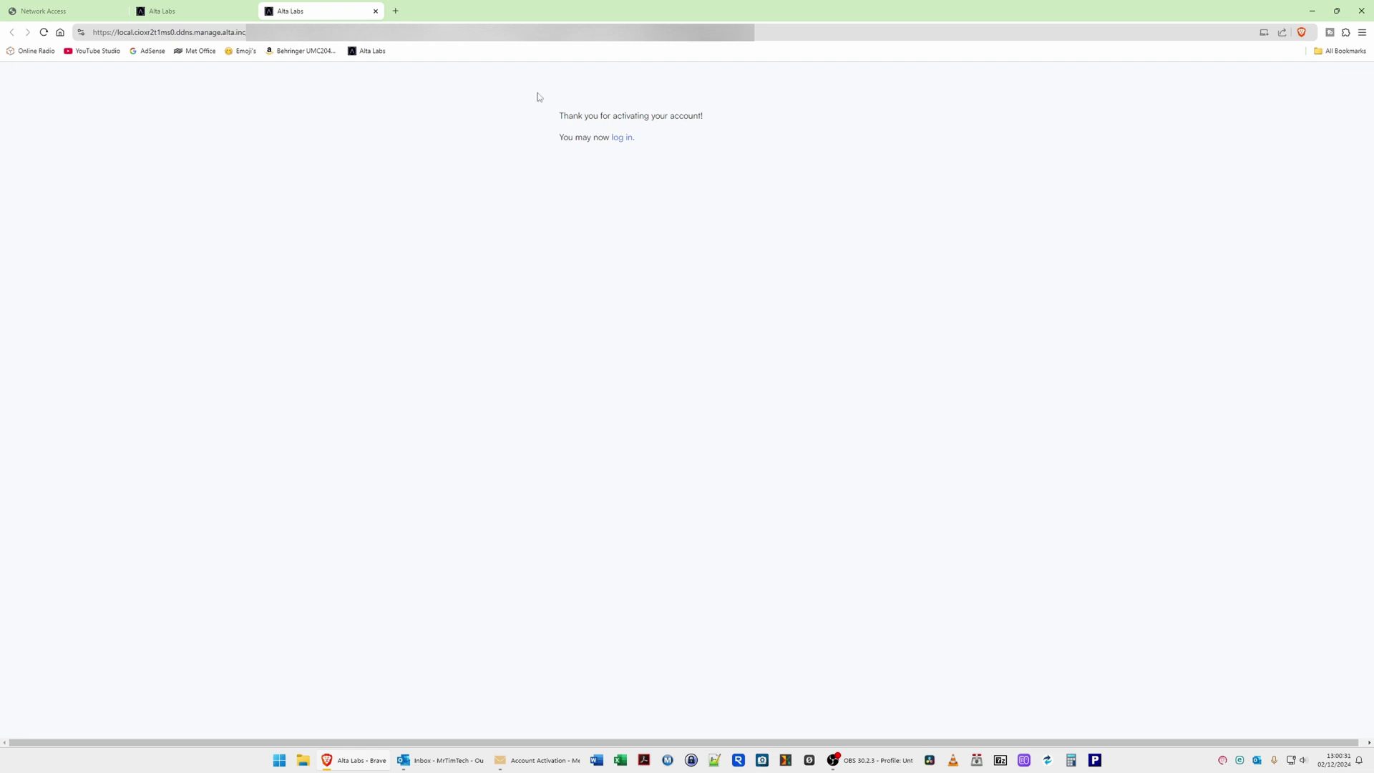
pyautogui.click(375, 11)
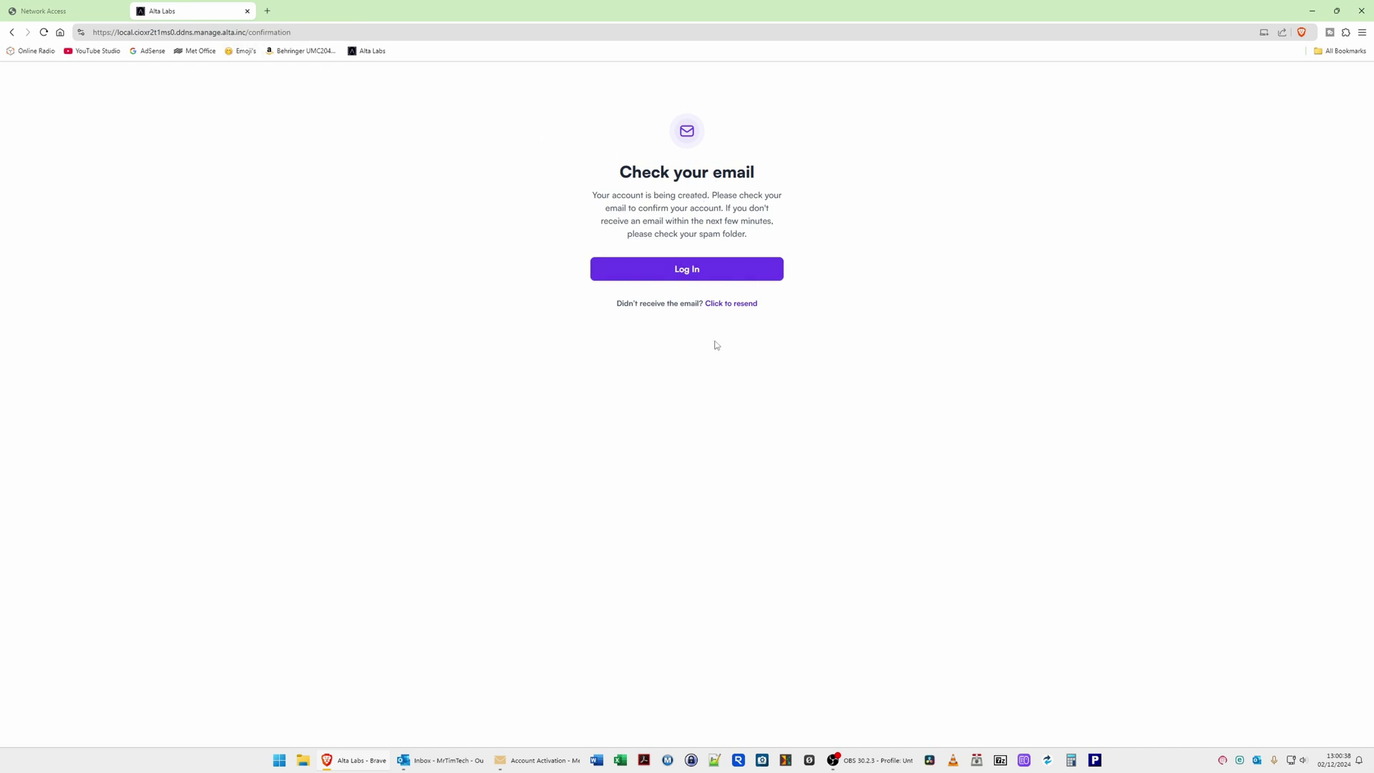
pyautogui.click(690, 270)
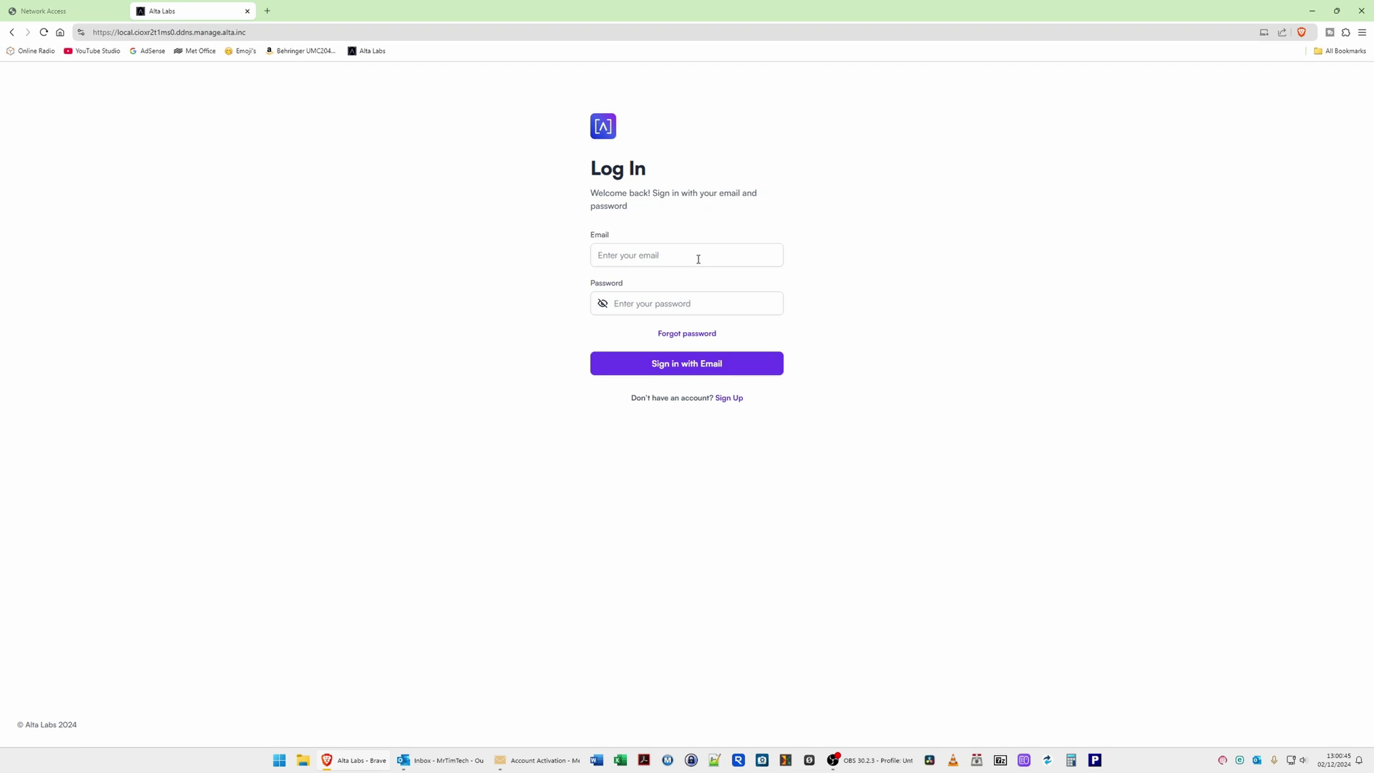
pyautogui.click(697, 259)
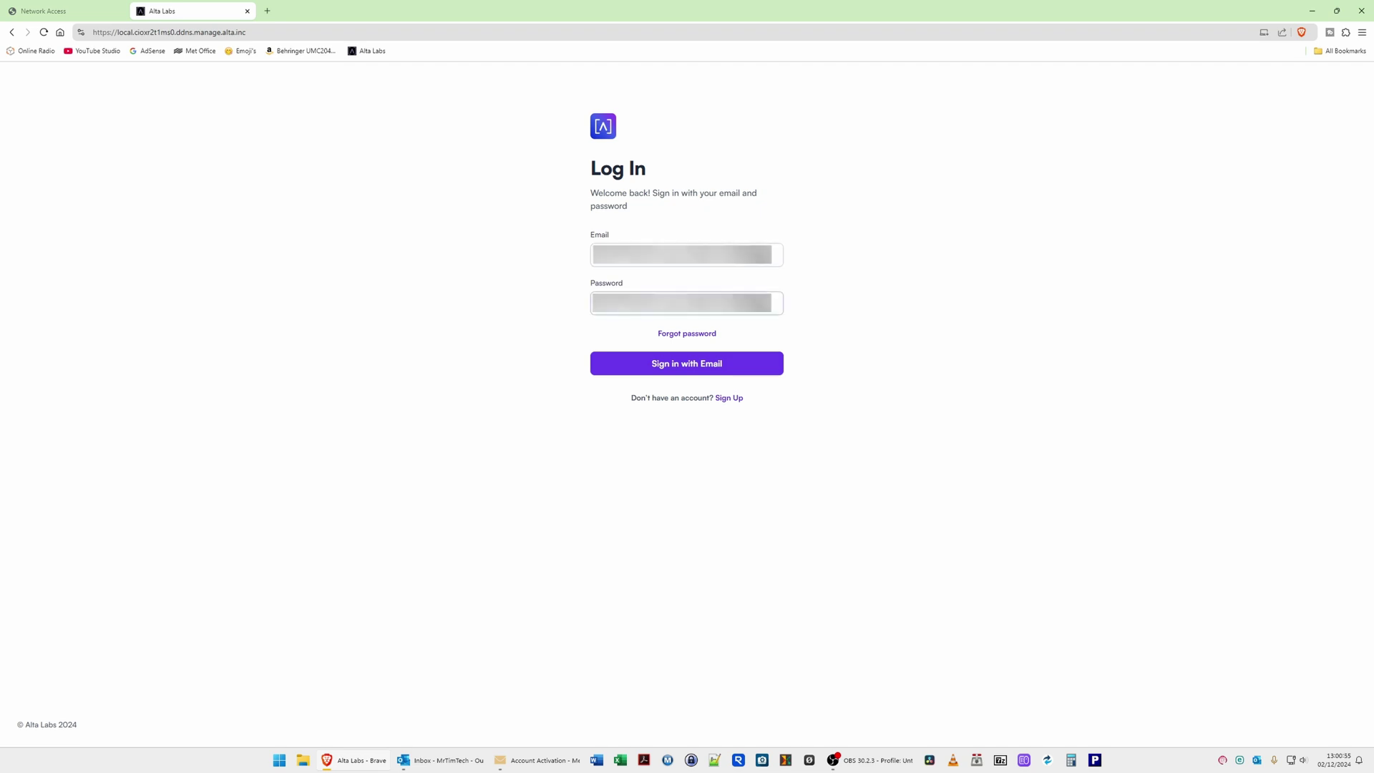
pyautogui.click(683, 372)
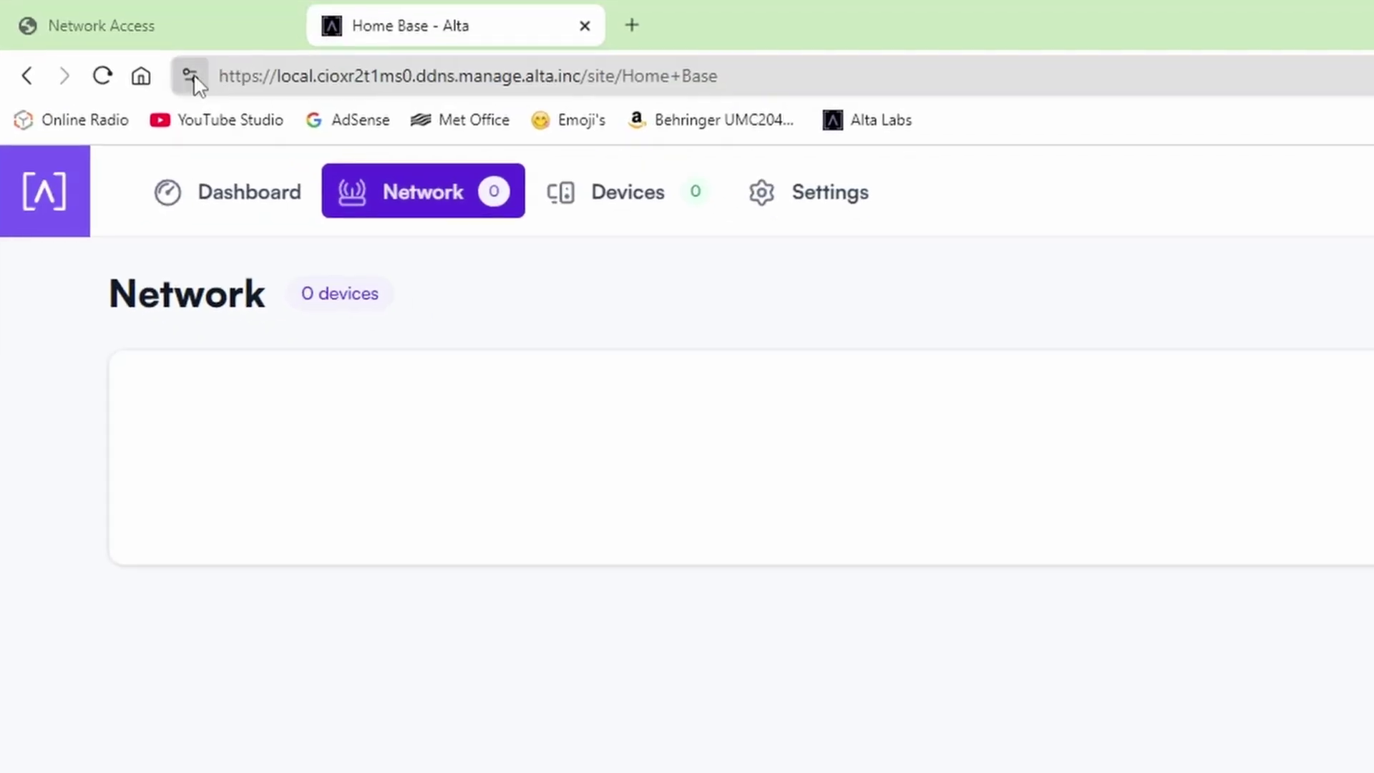
pyautogui.click(633, 317)
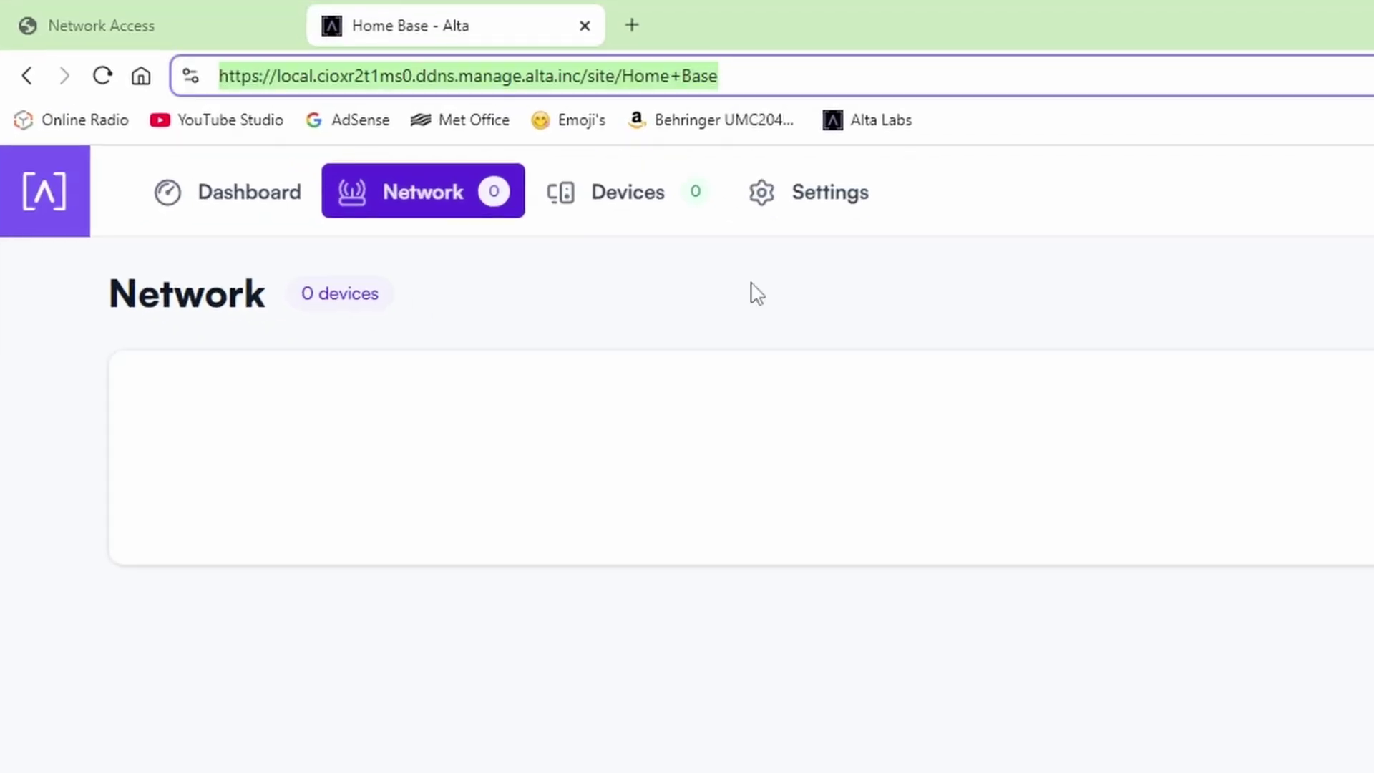
pyautogui.click(644, 191)
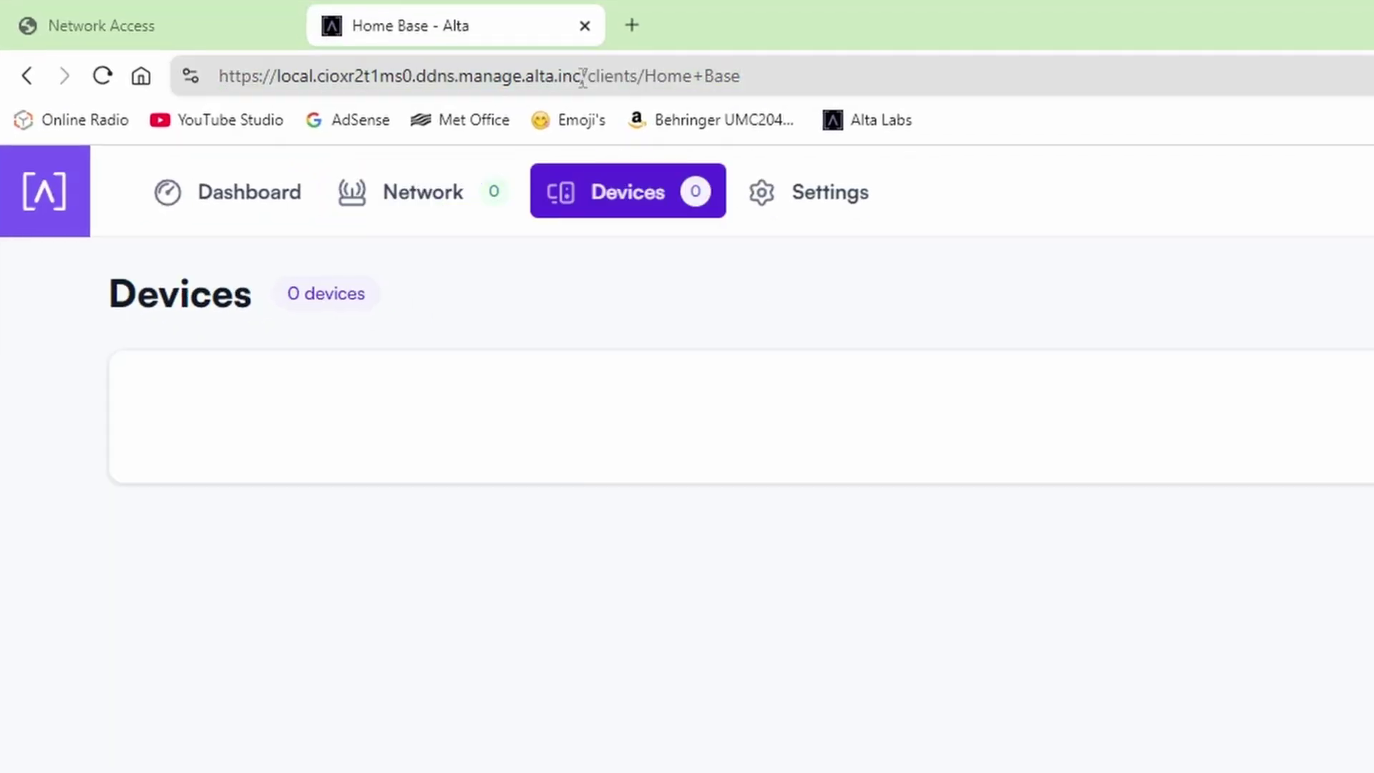
pyautogui.moveTo(583, 76); pyautogui.dragTo(207, 87)
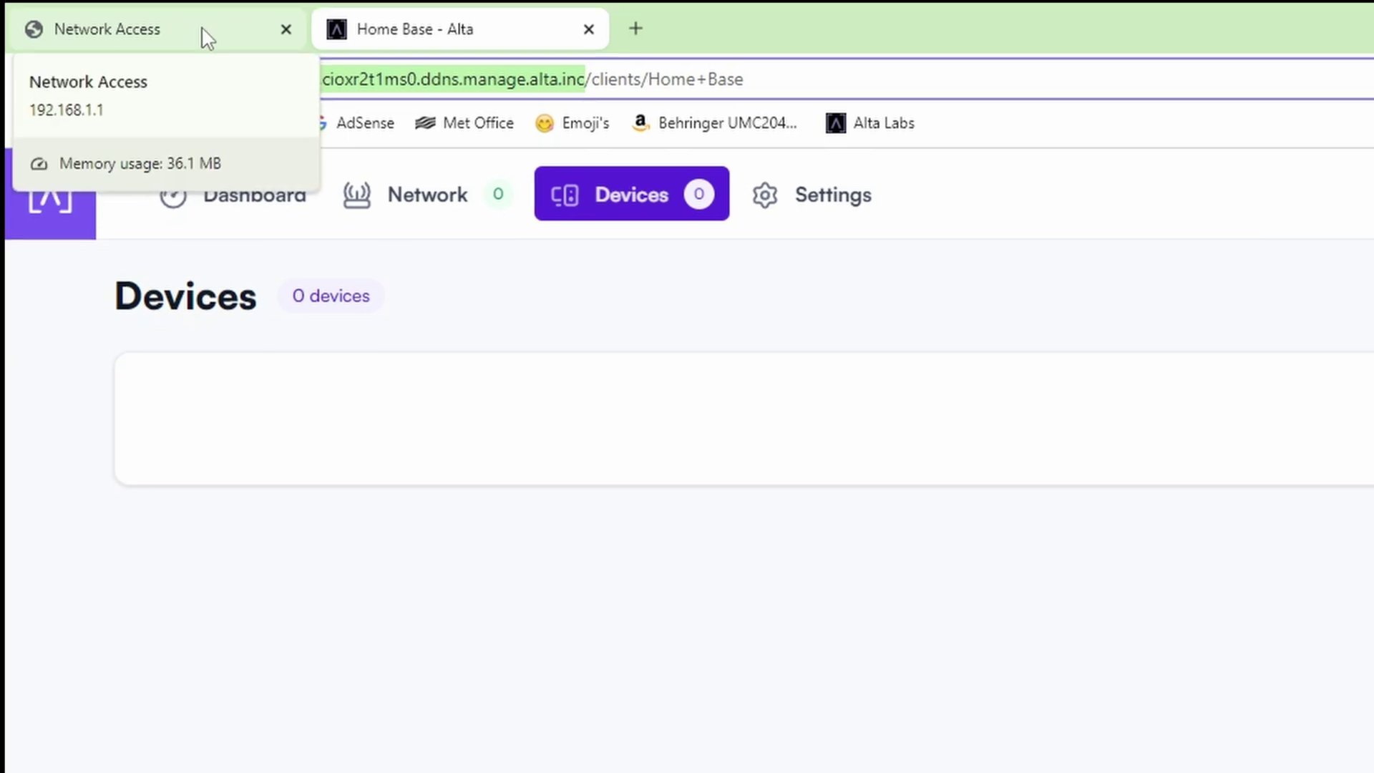
pyautogui.click(203, 29)
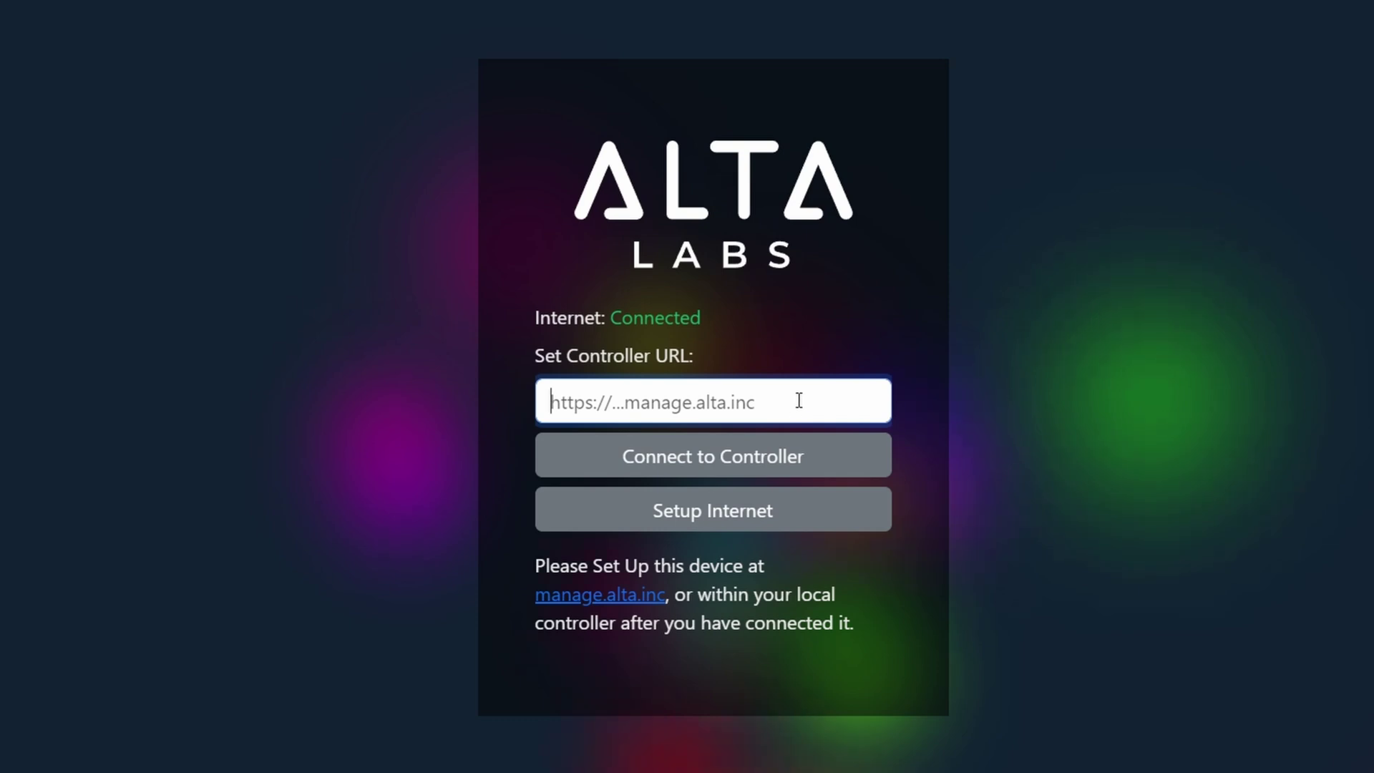
pyautogui.hotkey('ctrl', 'v')
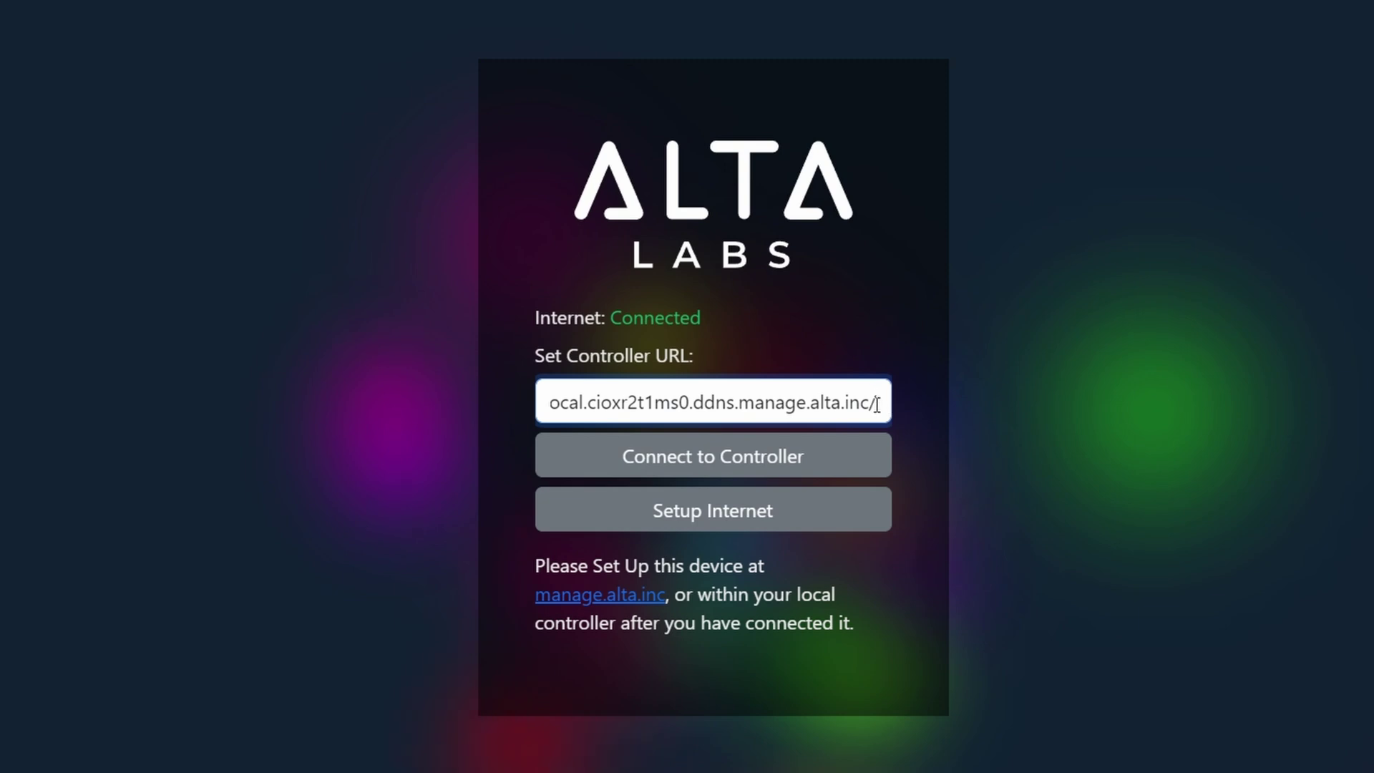
pyautogui.press('BackSpace')
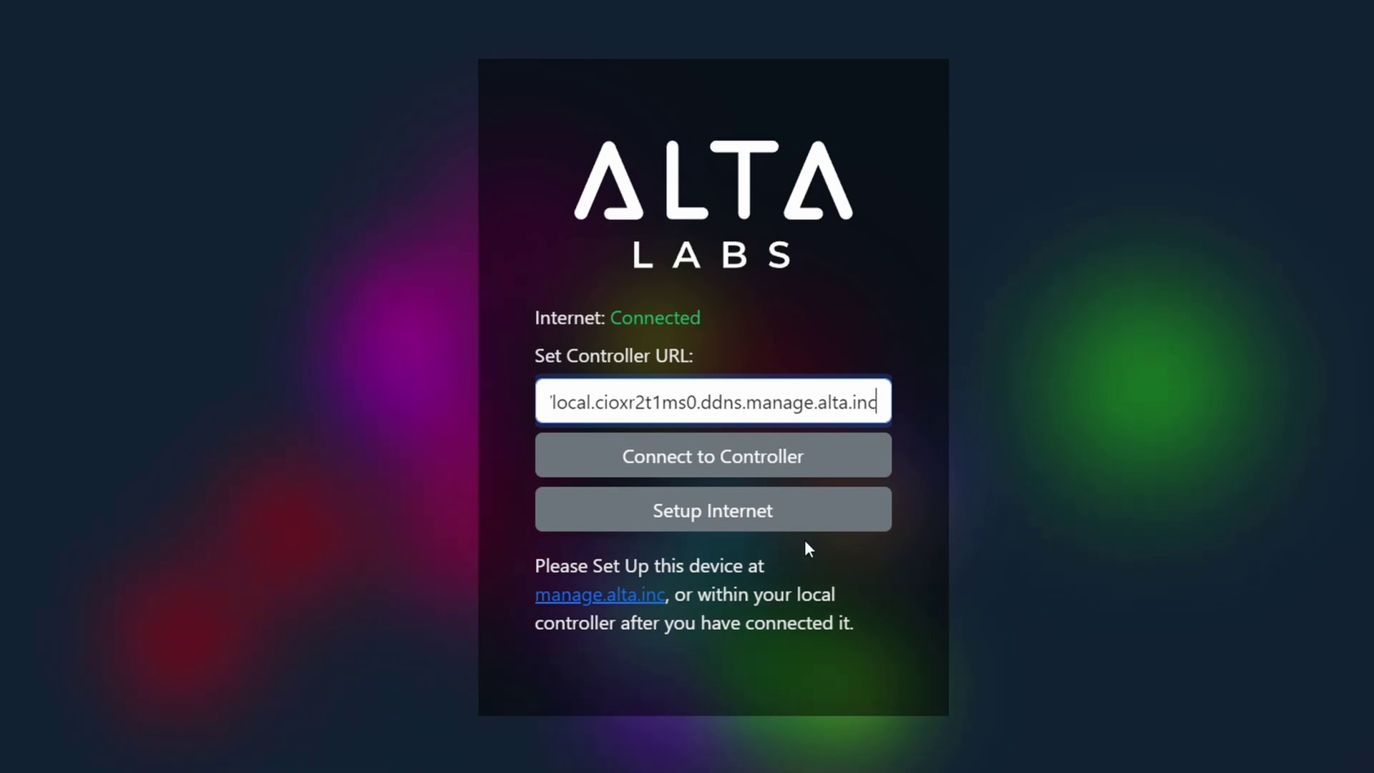
pyautogui.click(717, 462)
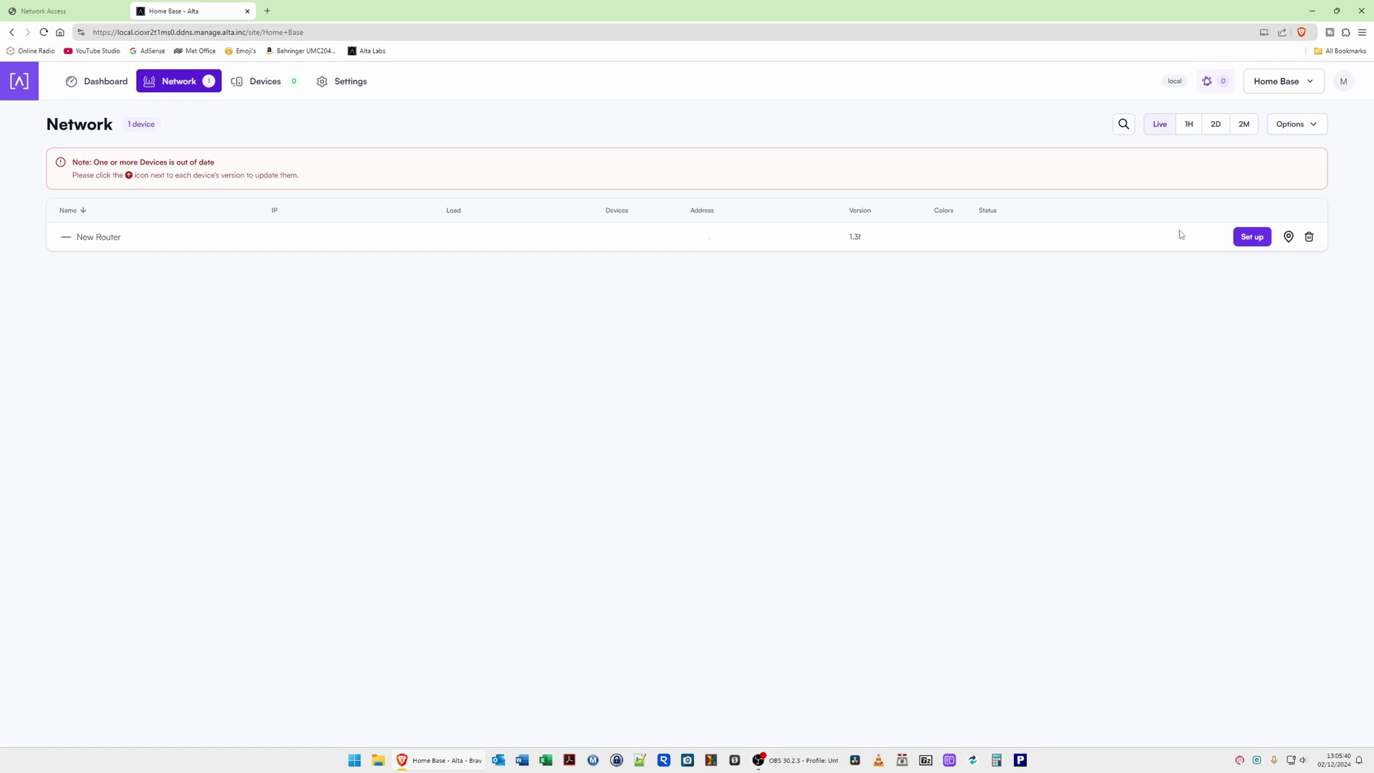
# - Close the router's Network Access page and set up the New Router entry in the controller's Home Base network list
pyautogui.click(64, 10)
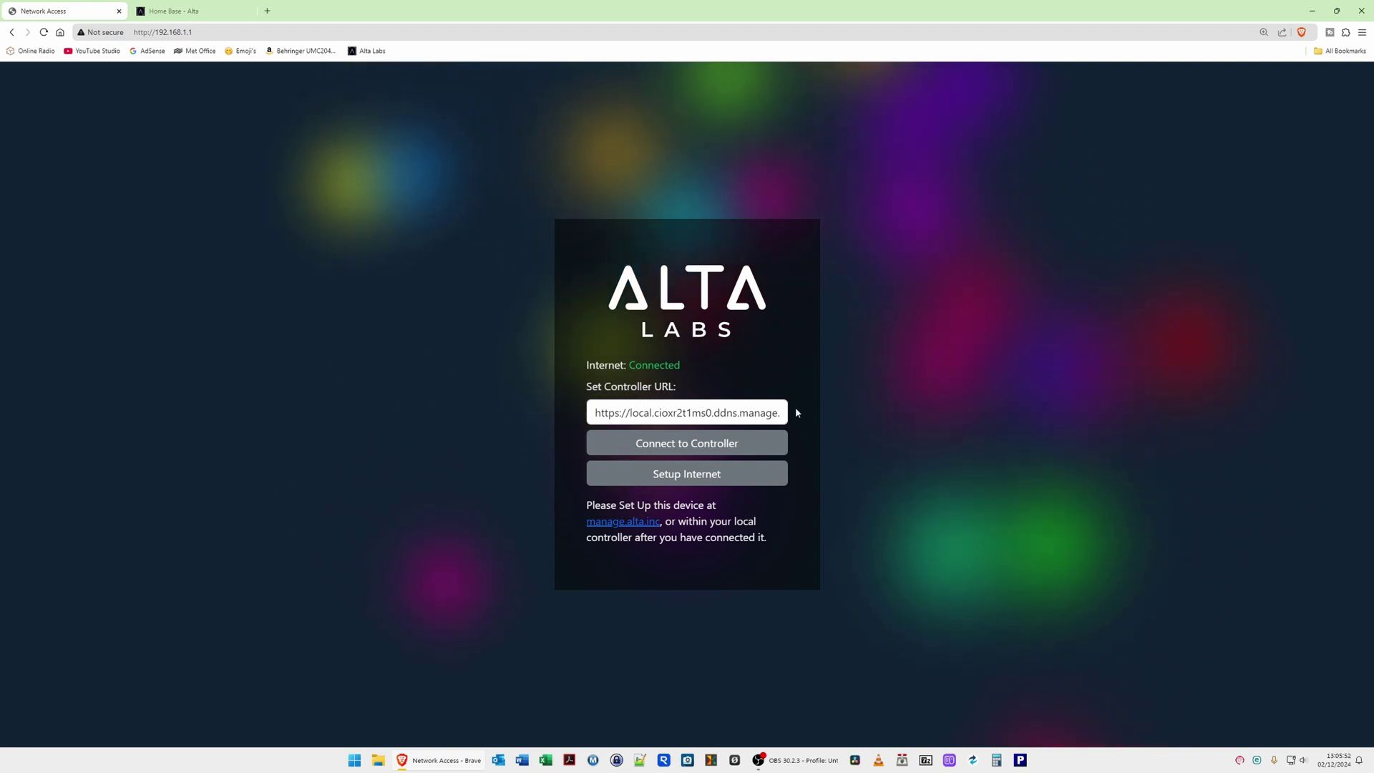
pyautogui.hotkey('ctrl', 'w')
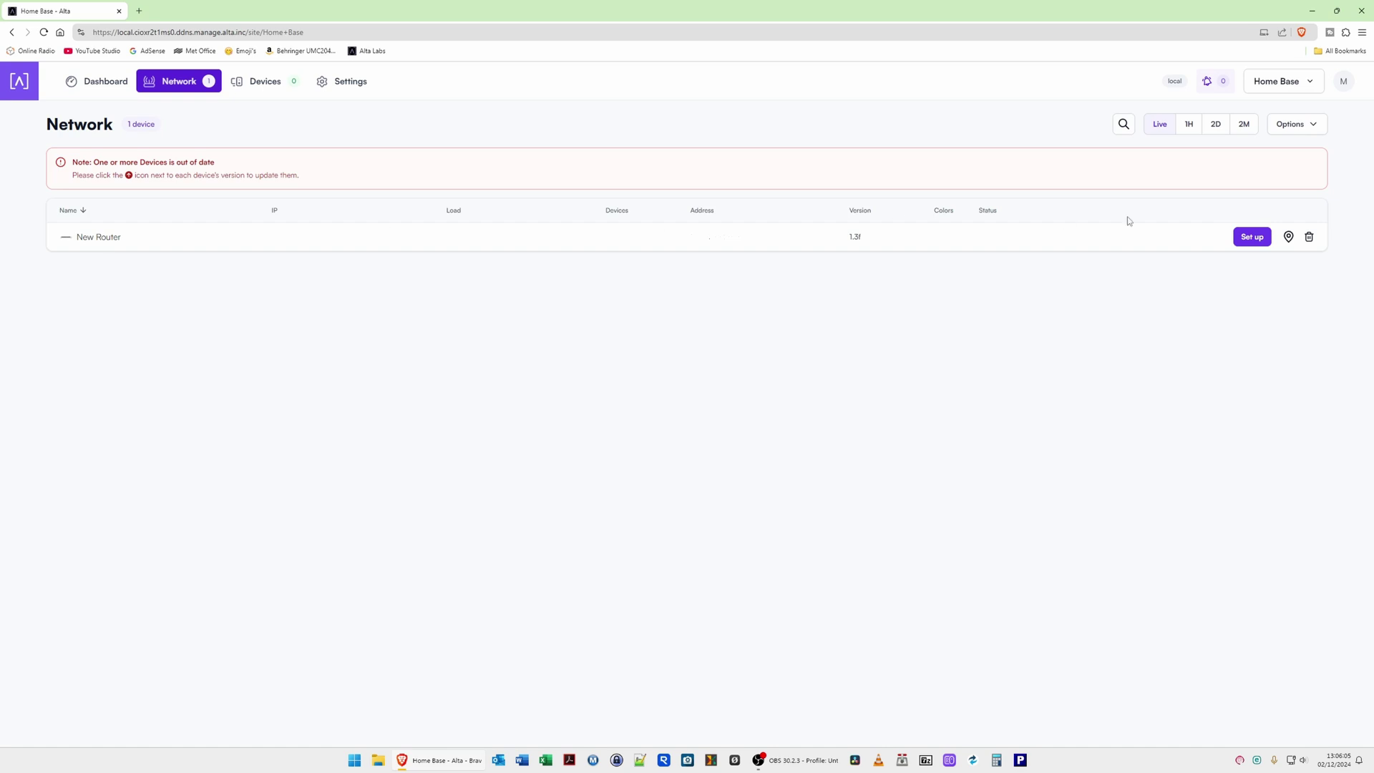
pyautogui.click(1252, 237)
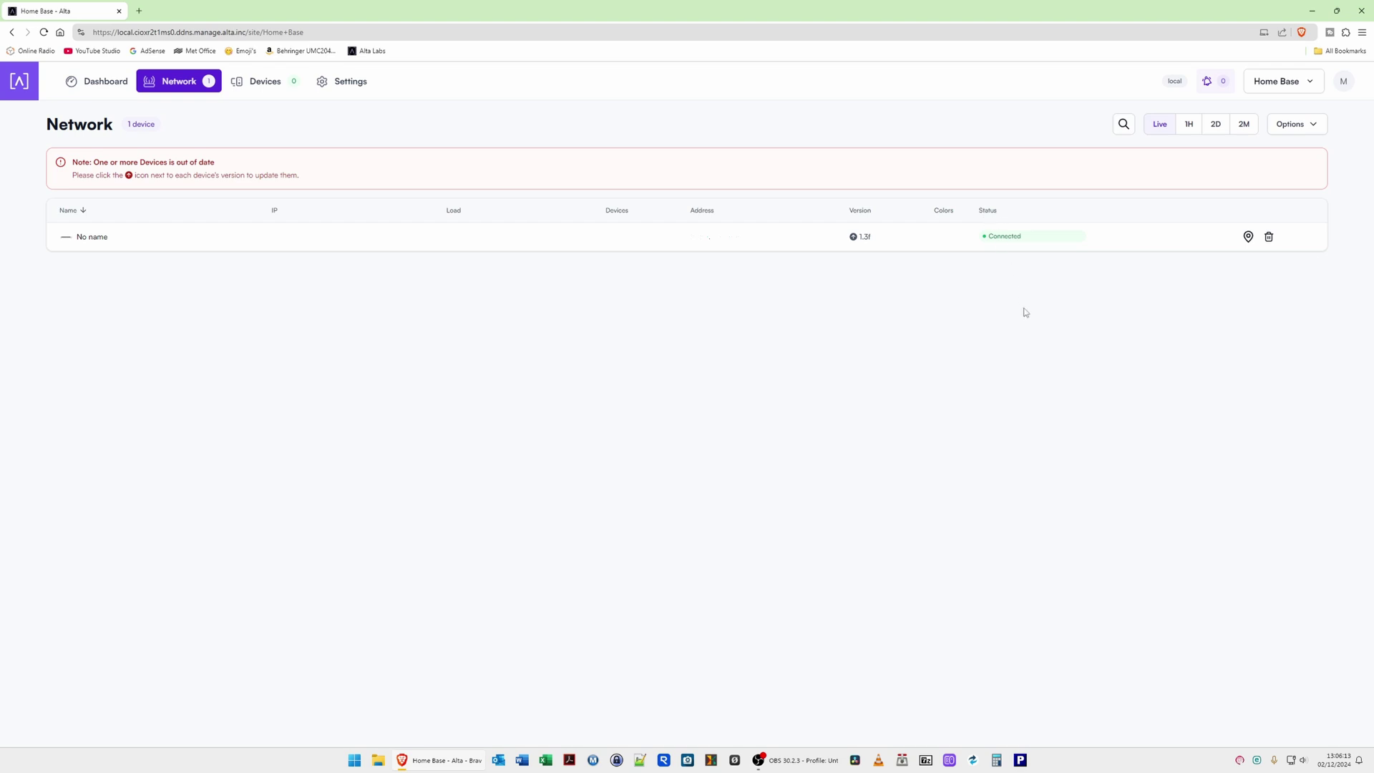
pyautogui.hotkey('ctrl', '+')
pyautogui.hotkey('ctrl', '+')
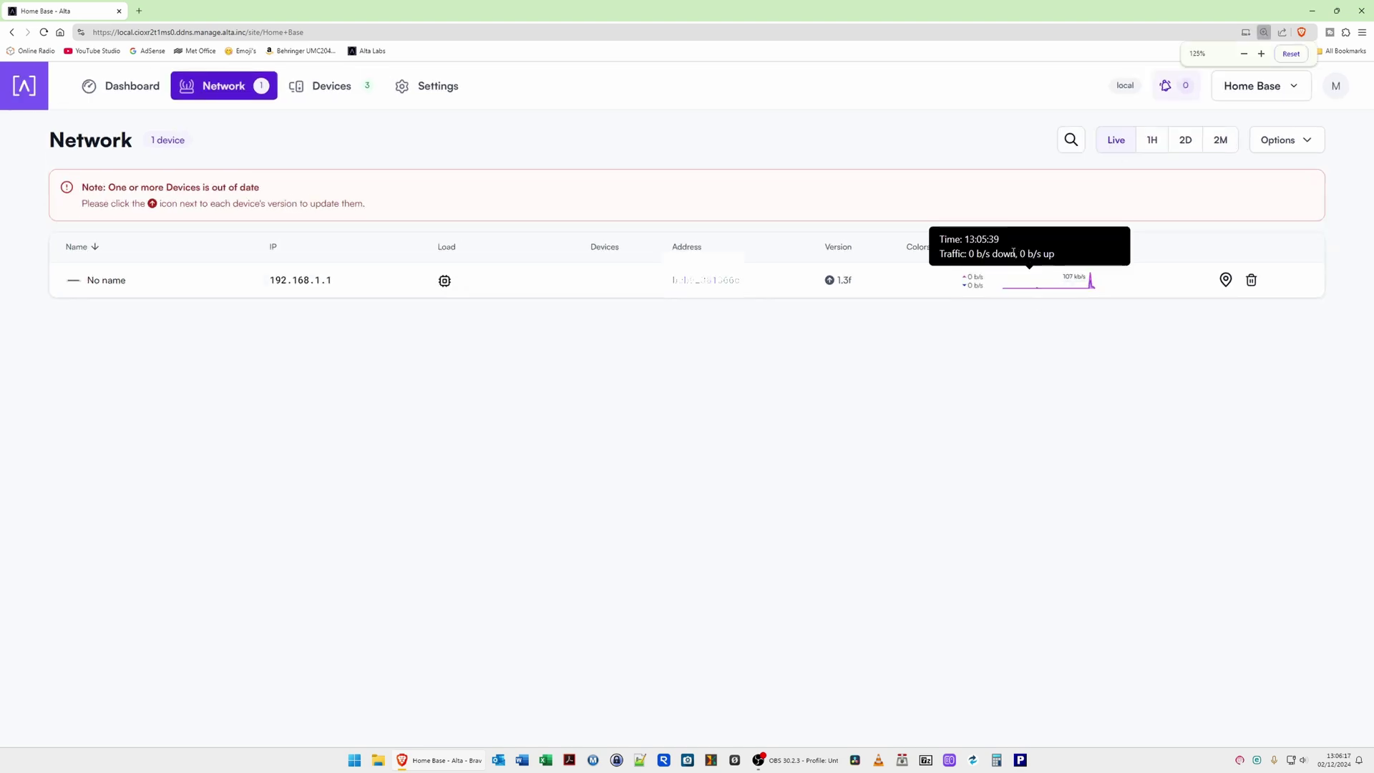